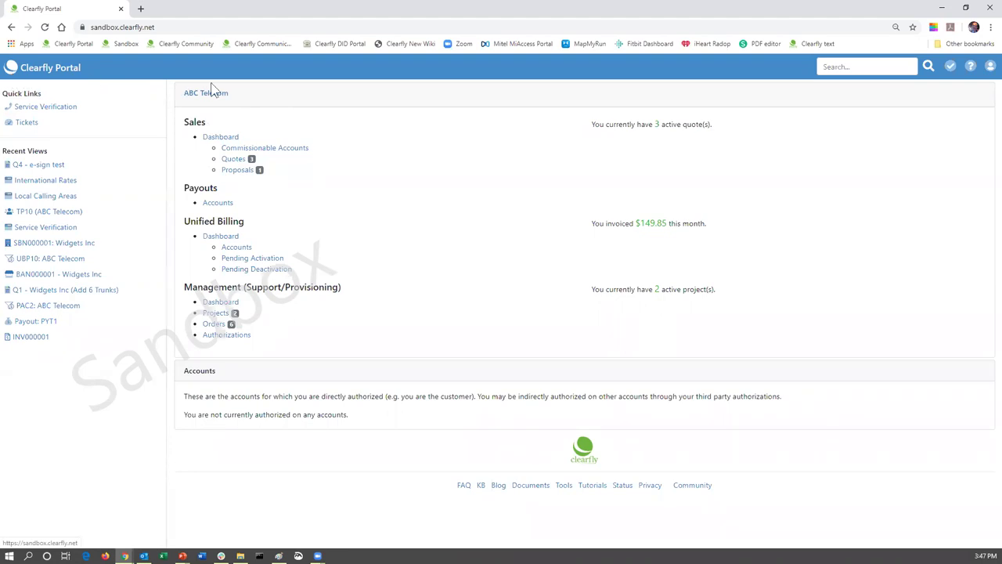
Open the Sales dashboard for ABC Telecom's agent, showing its pending and available quotes.
left_click(218, 139)
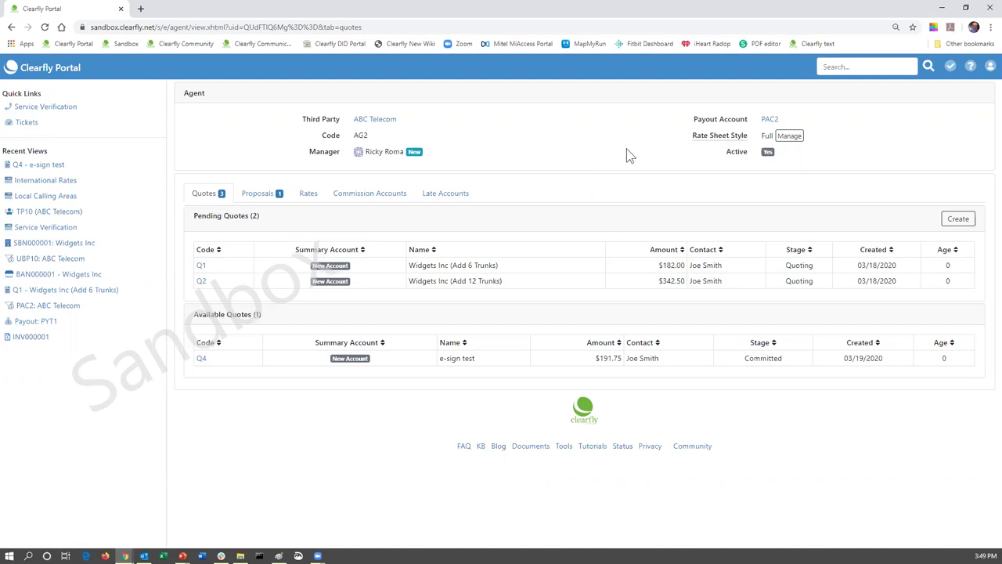
left_click(796, 138)
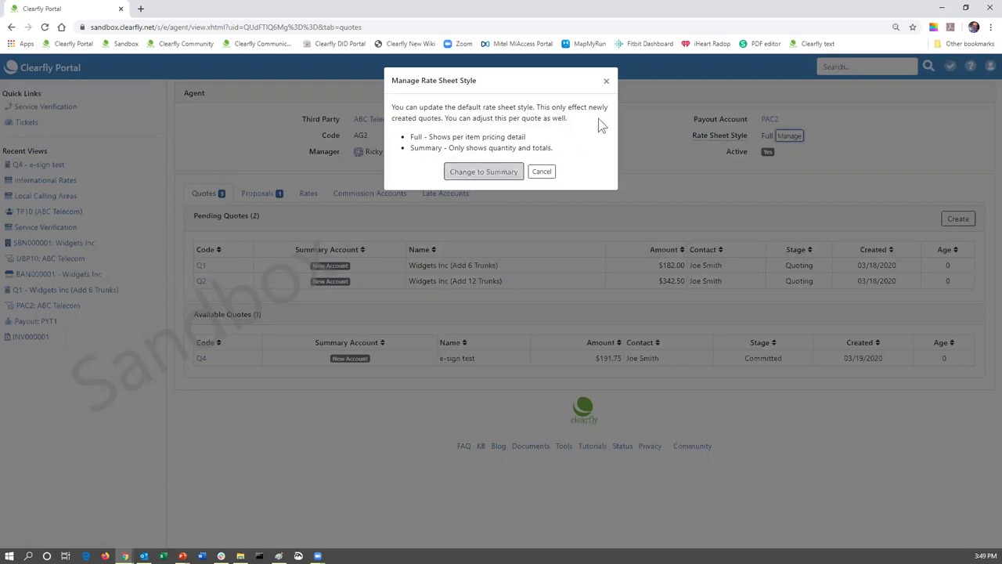
left_click(605, 82)
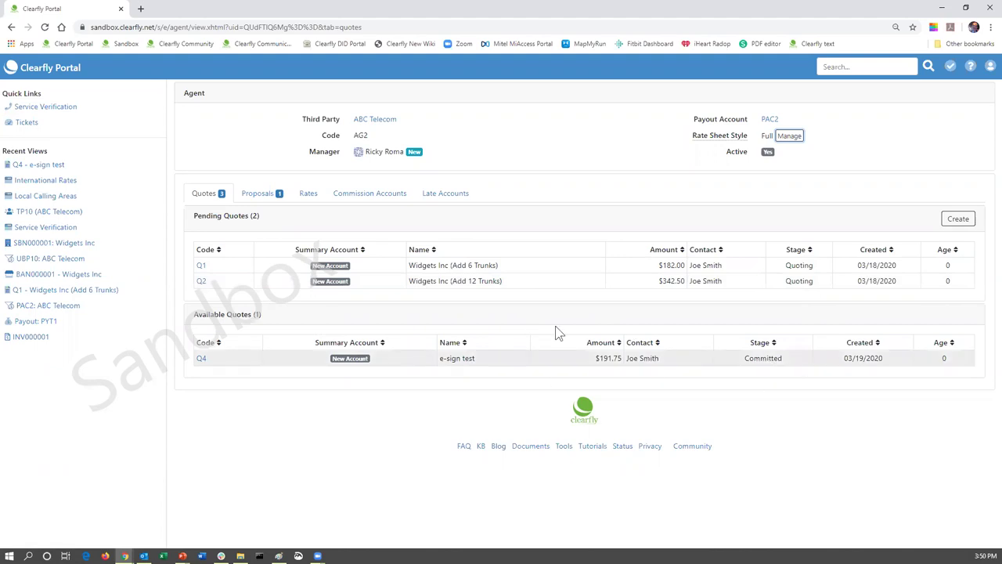
Move quote Q2 (Widgets Inc, Add 12 Trunks) to Available, then return to the agent's quotes list.
left_click(201, 285)
left_click(588, 304)
left_click(479, 155)
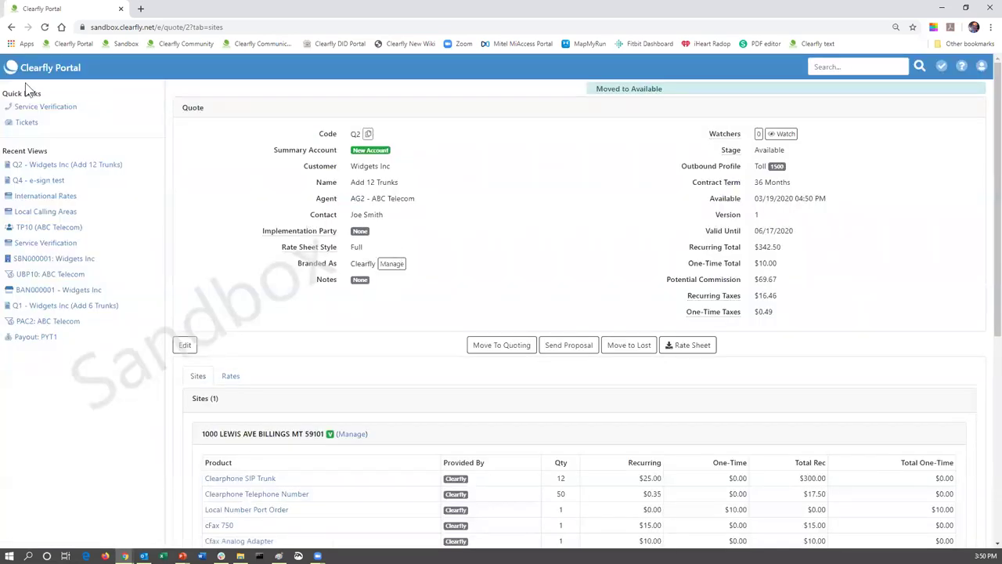
left_click(26, 72)
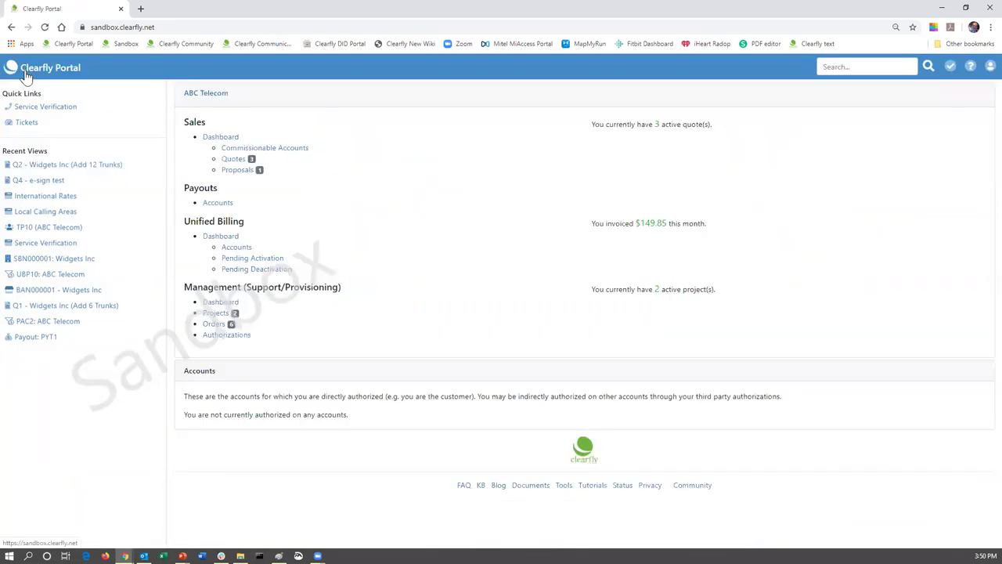
left_click(221, 138)
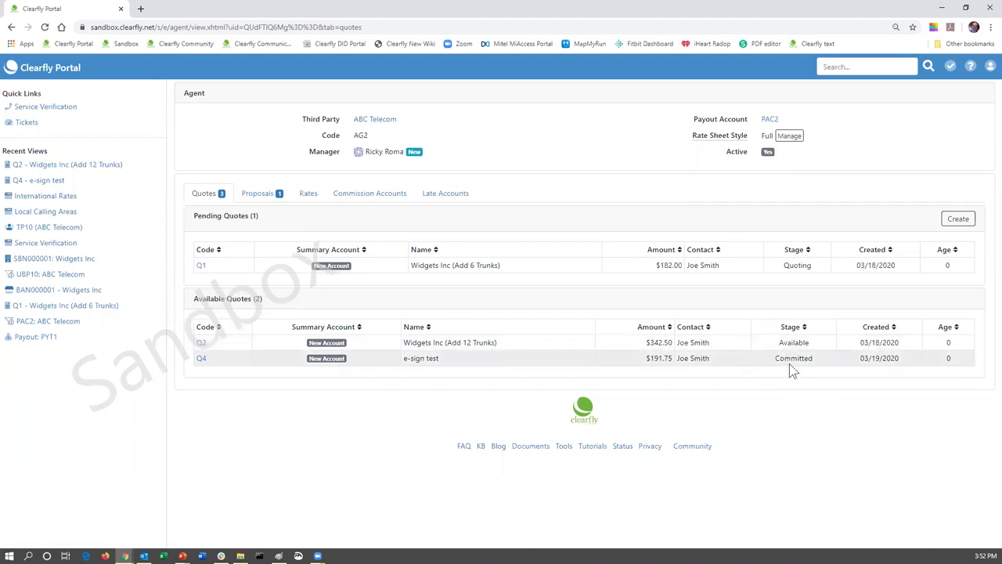
Review the agent's active proposals, then bring up the agent and global default rates.
left_click(252, 197)
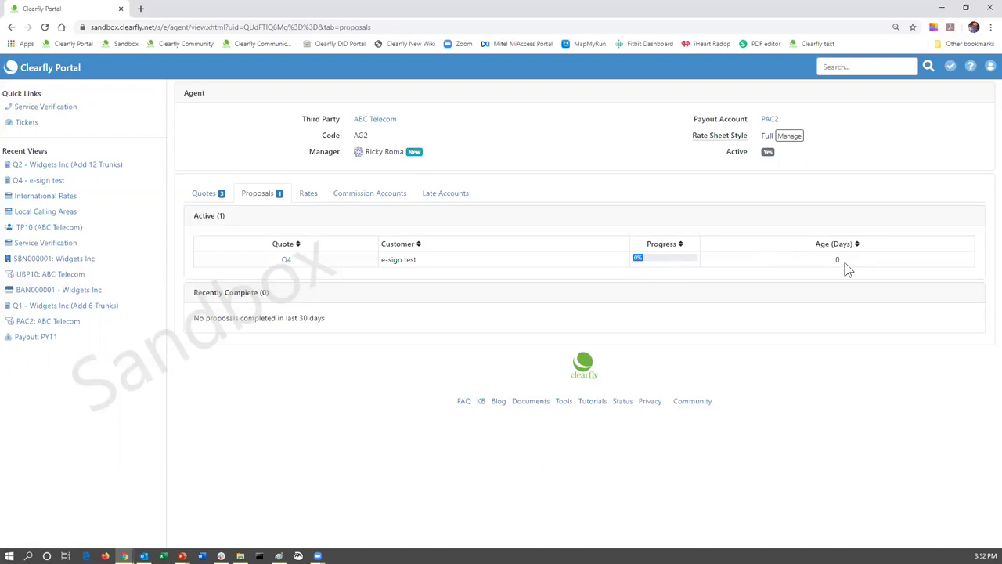
left_click(308, 194)
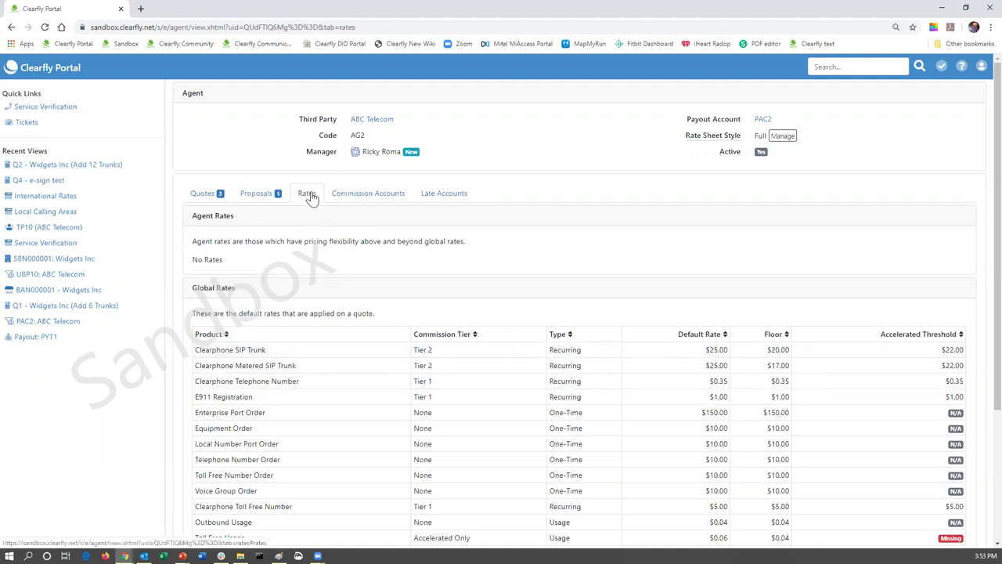
Scroll through the Global Rates table down to the footer and back up.
scroll(376, 419, "down", 3)
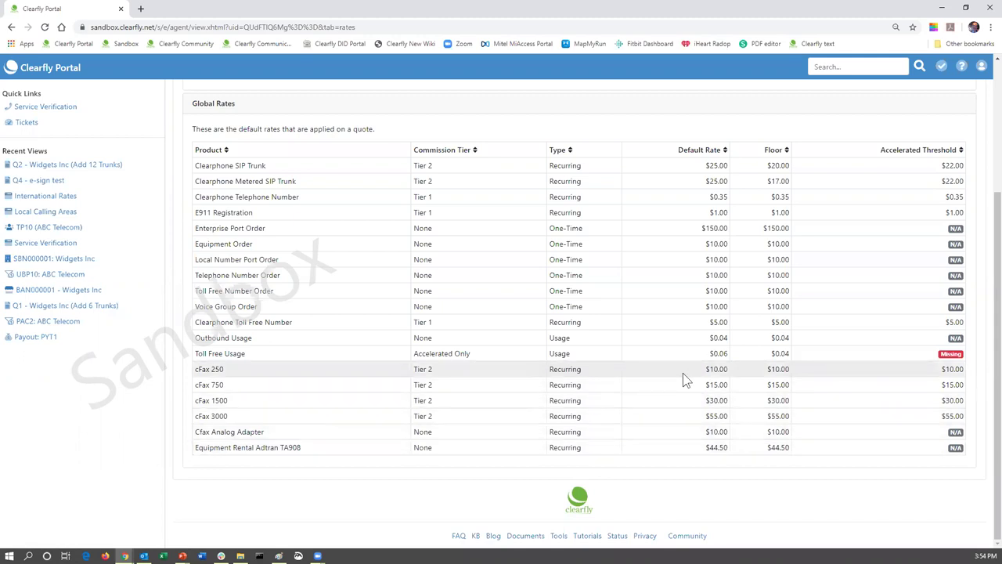
scroll(683, 374, "up", 3)
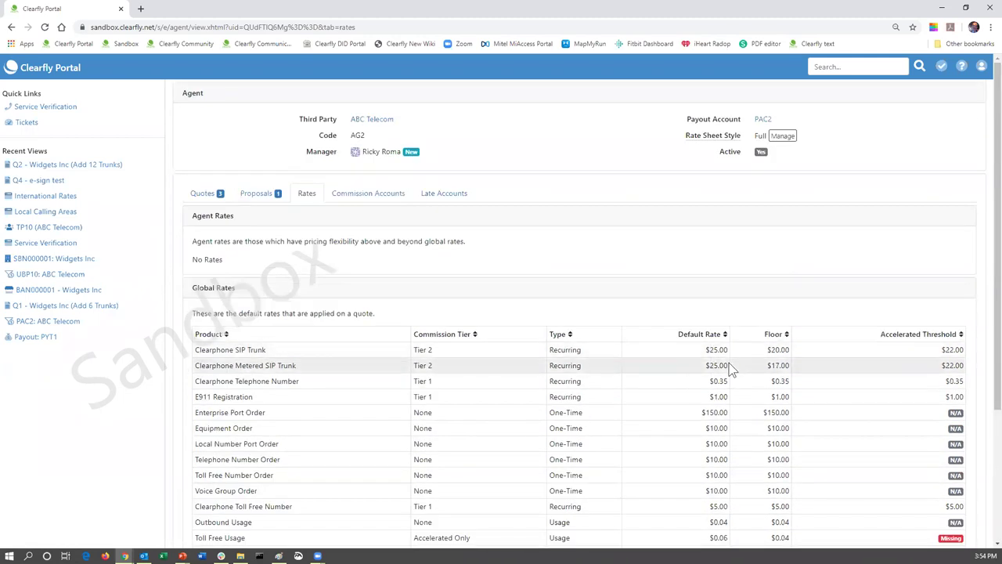
Sort the agent's commission accounts by Summary Name descending, putting Ziff Corp first.
left_click(358, 196)
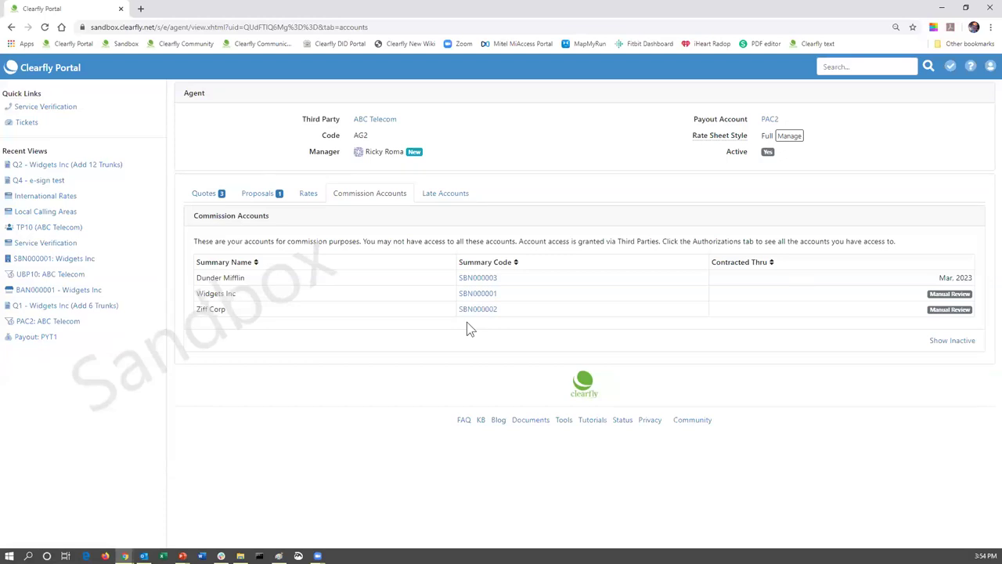
left_click(258, 264)
left_click(259, 264)
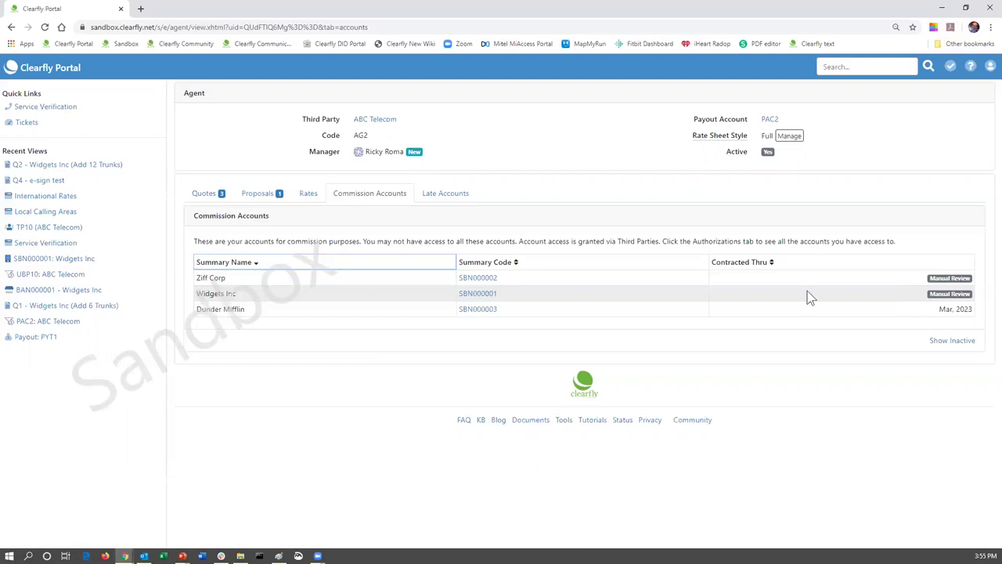
Show the agent's Late Accounts tab, which reports no late accounts.
left_click(448, 196)
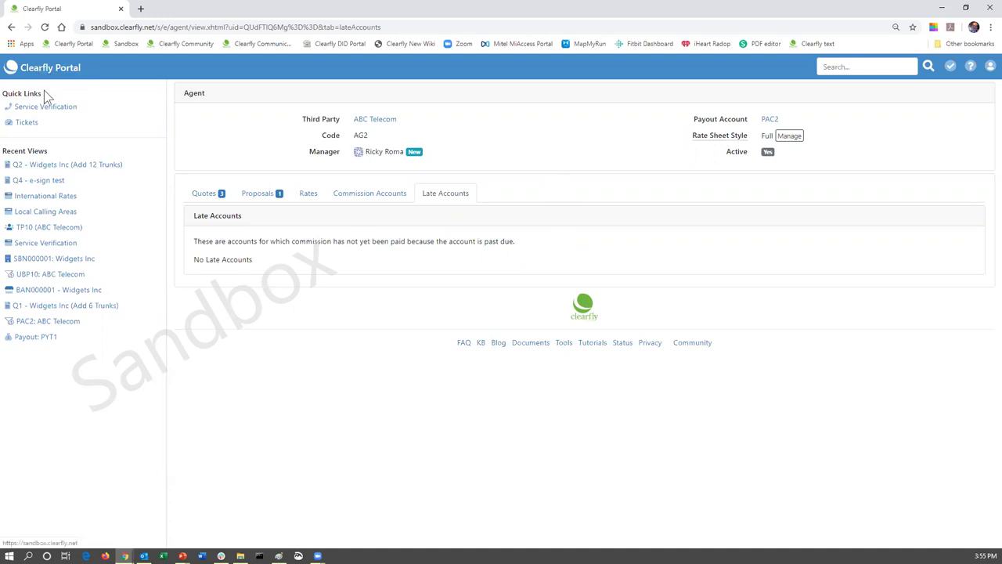
Return to the agent's quotes: Q1 pending at $182.00, Q2 and Q4 available.
left_click(204, 196)
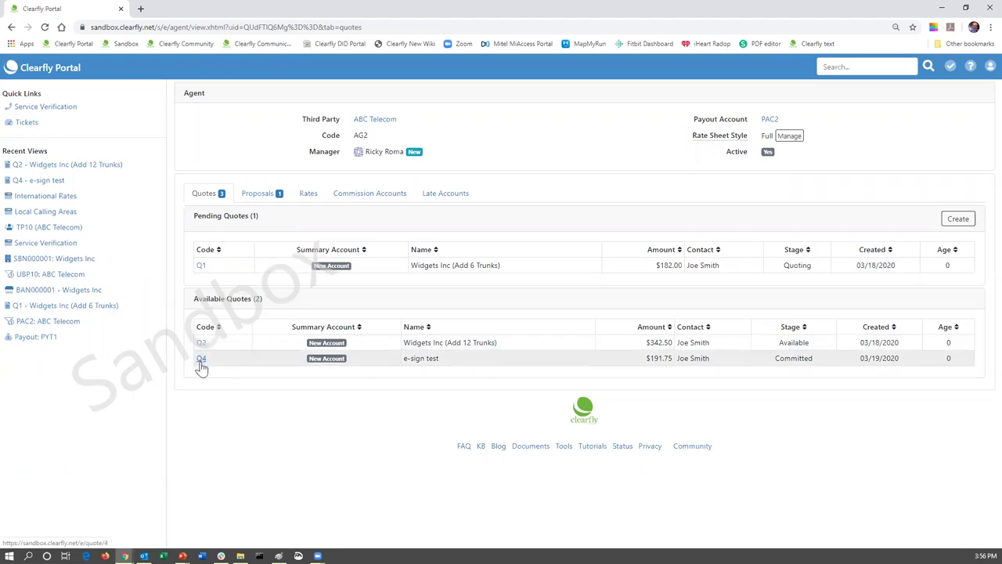
Open quote Q4, the committed e-sign test quote with a $191.75 recurring total.
left_click(200, 362)
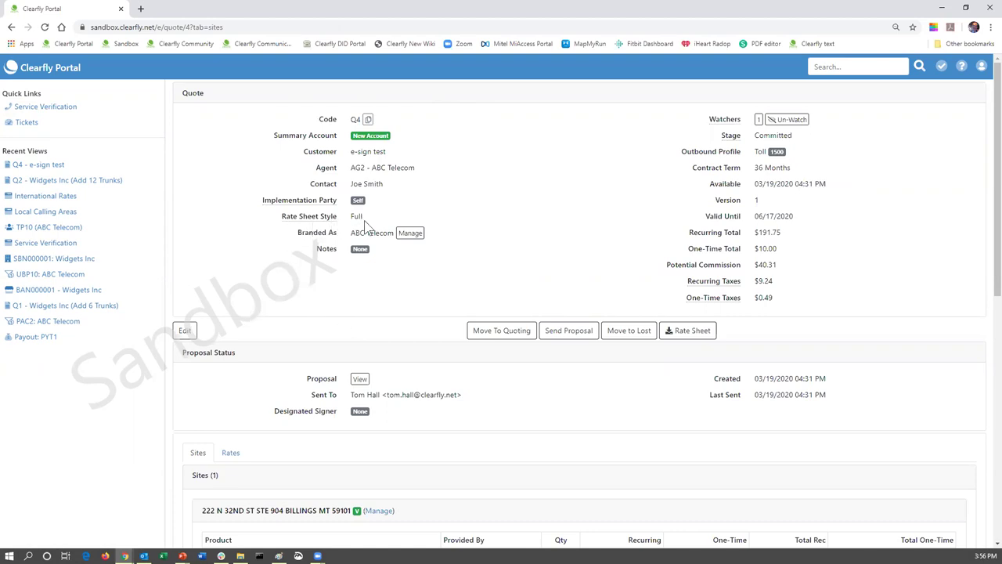
Download and open the Q4 rate sheet PDF, scrolling to page 2's Products and Services.
left_click(693, 330)
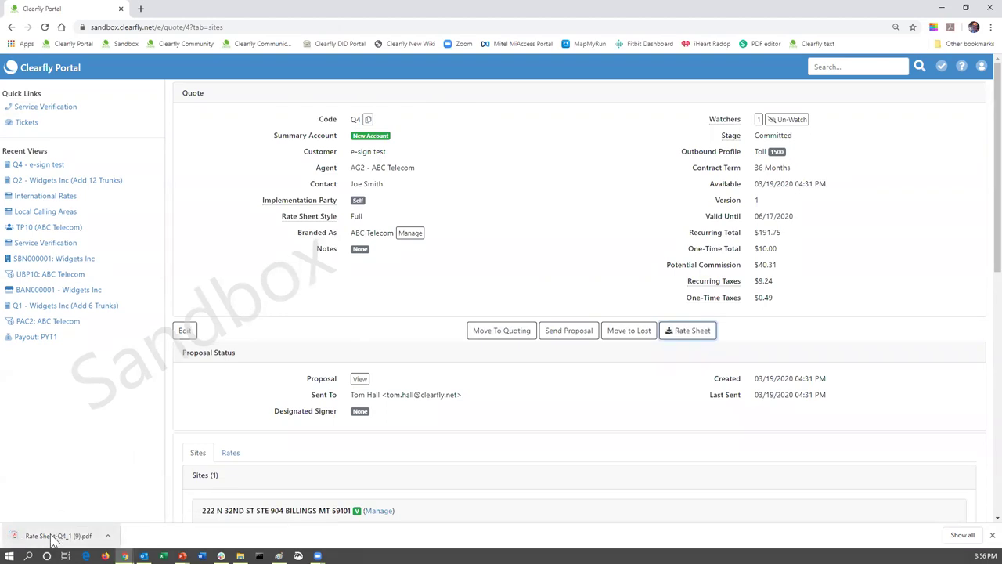
left_click(53, 537)
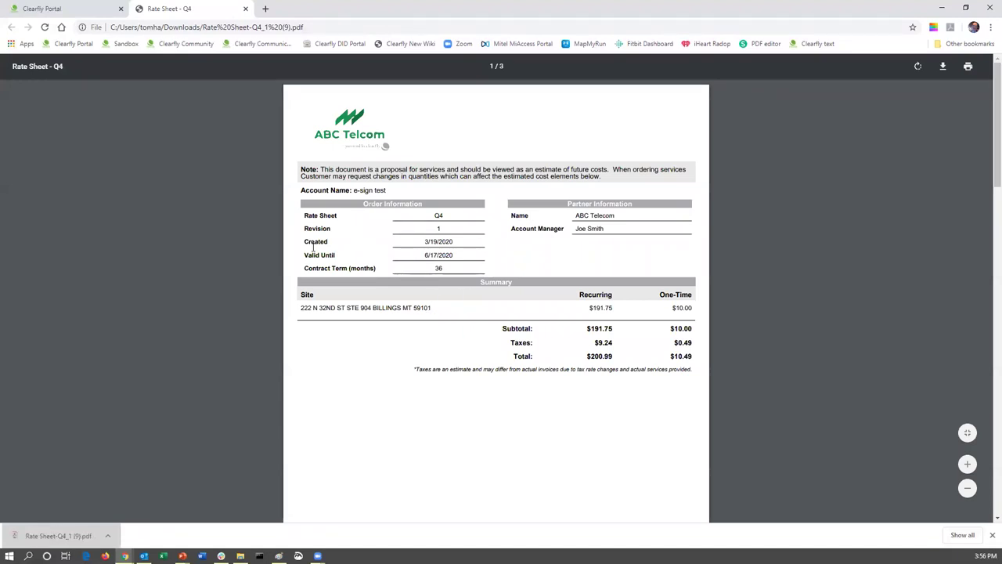
scroll(433, 377, "down", 3)
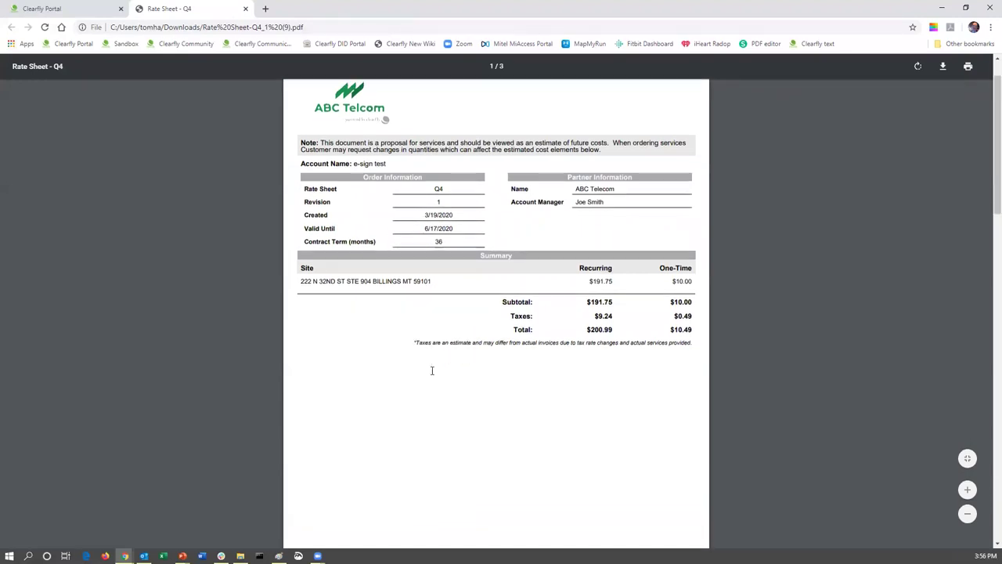
scroll(433, 377, "down", 3)
scroll(430, 375, "down", 2)
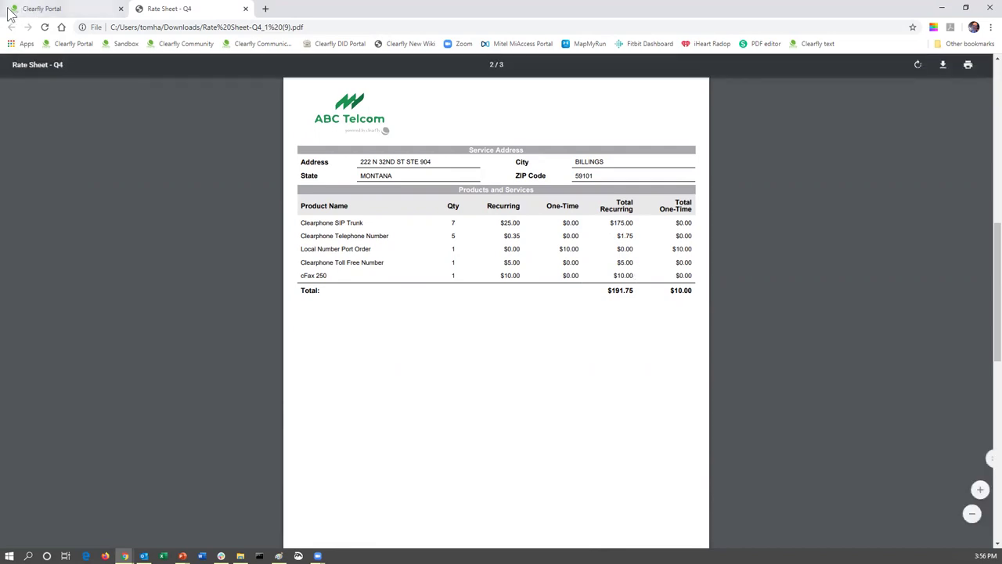
Change Q4's rate sheet style from Full to Summary and download the new Rate Sheet-Q4_1 PDF.
left_click(77, 11)
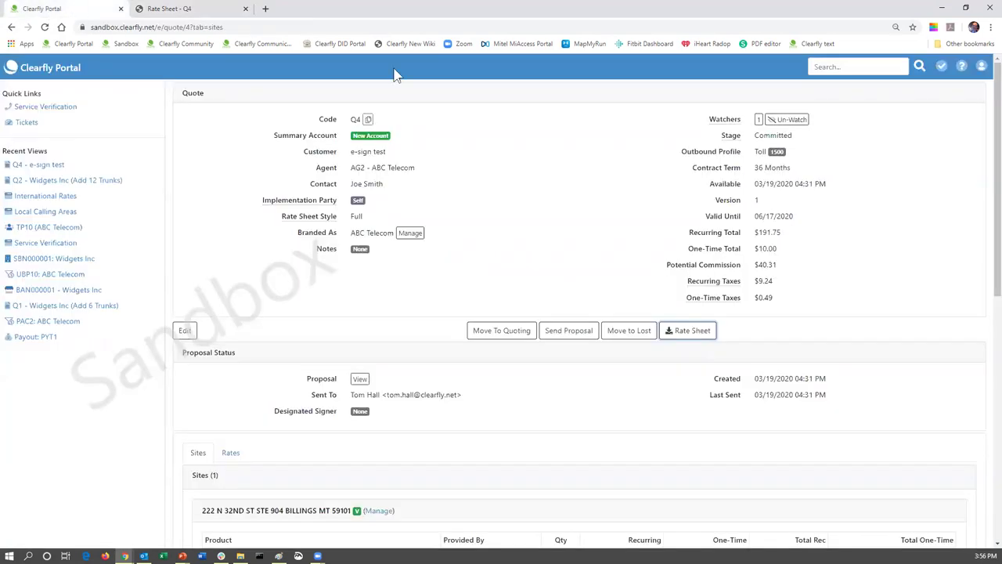
left_click(192, 330)
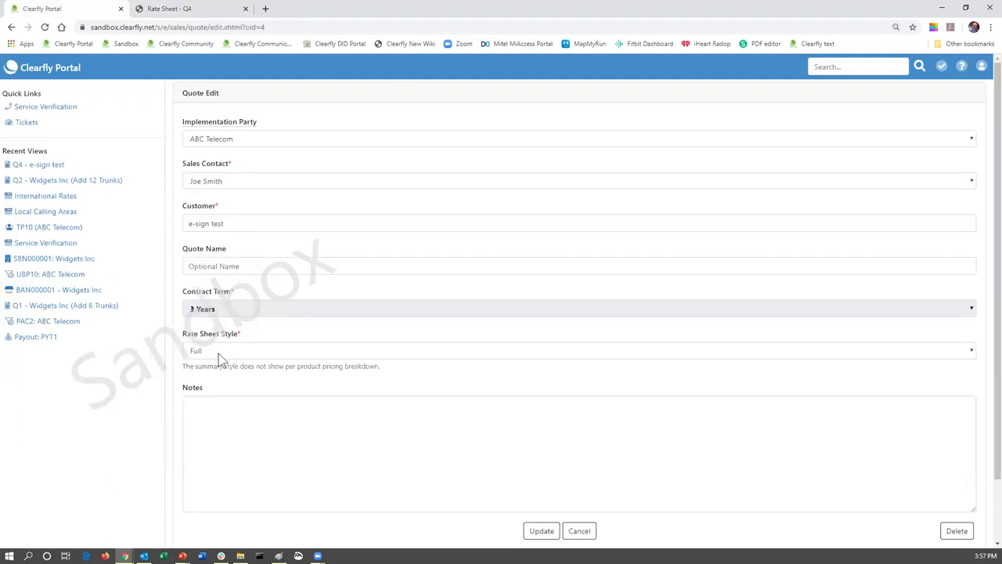
left_click(216, 352)
left_click(216, 375)
left_click(542, 532)
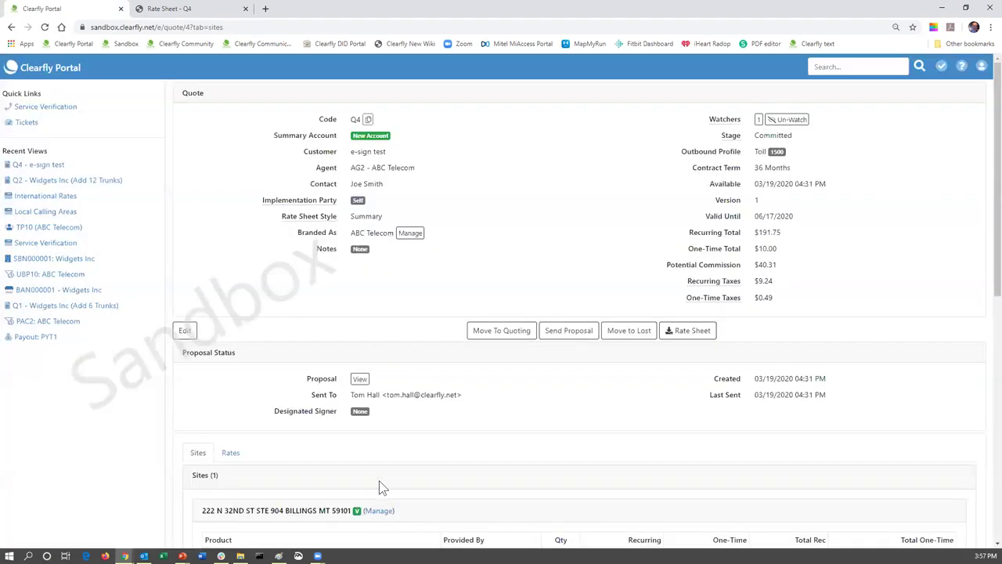
left_click(705, 333)
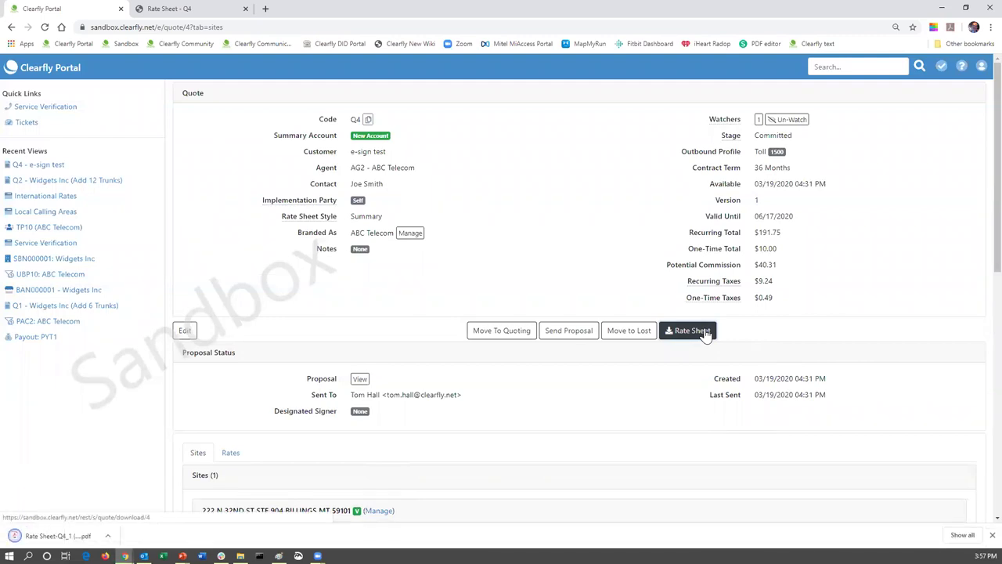
Open the downloaded Q4 rate sheet PDF and scroll to page 2's Products and Services table.
left_click(59, 537)
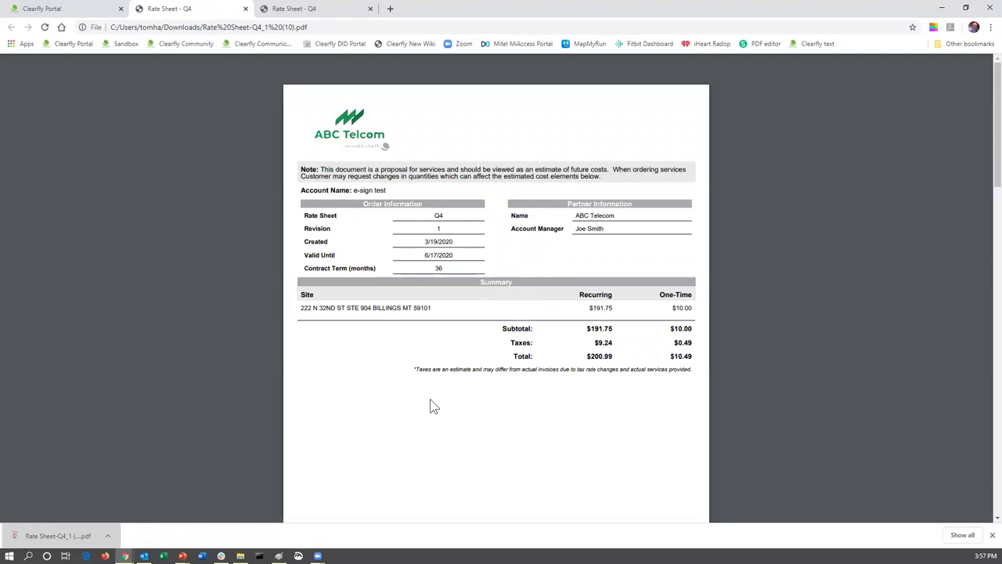
scroll(432, 407, "down", 1)
scroll(429, 401, "down", 6)
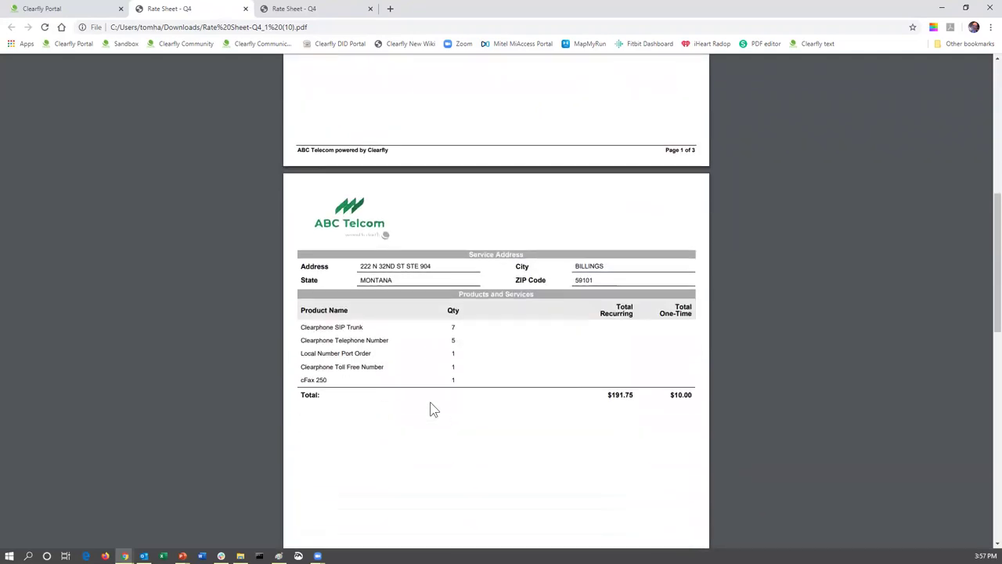
scroll(430, 403, "down", 1)
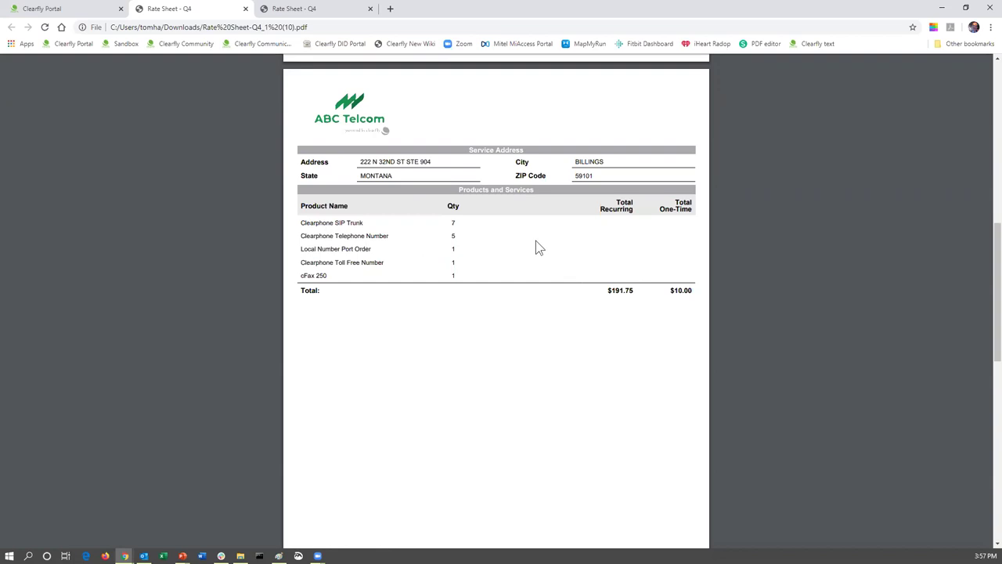
Return to the ABC Telecom home dashboard showing 3 active quotes and $149.85 invoiced.
left_click(70, 8)
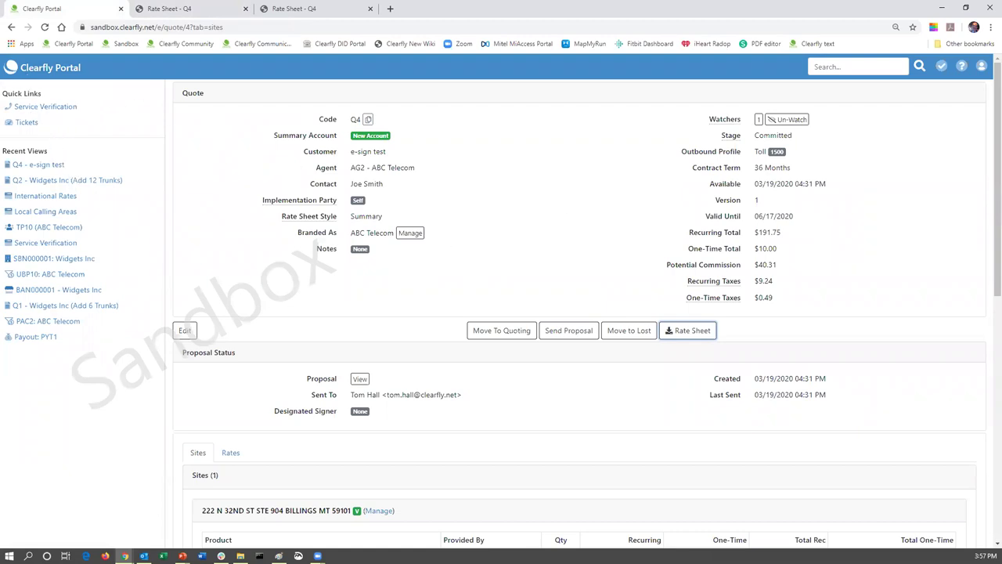
left_click(20, 70)
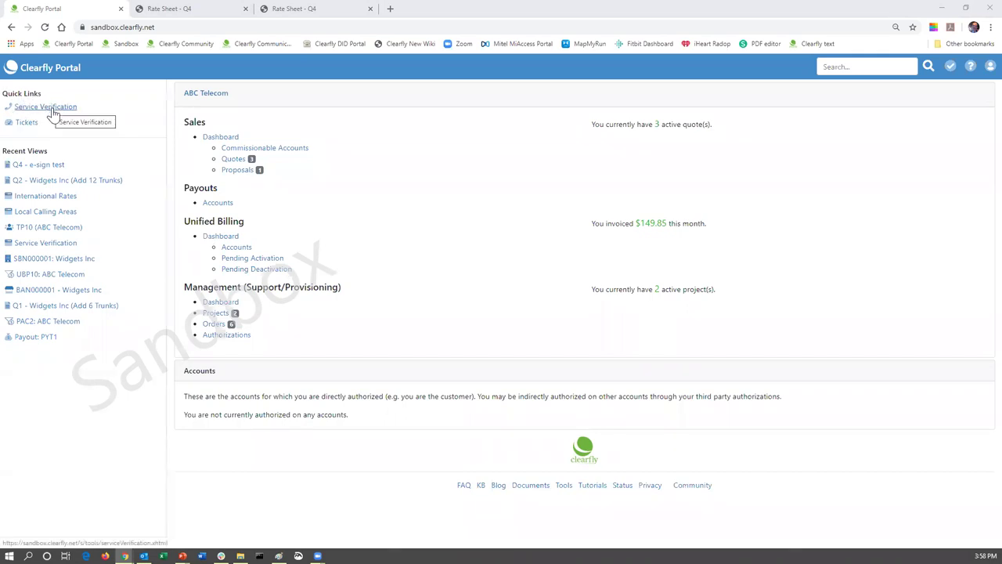
In Service Verification, check service availability for postal code 89123.
left_click(49, 109)
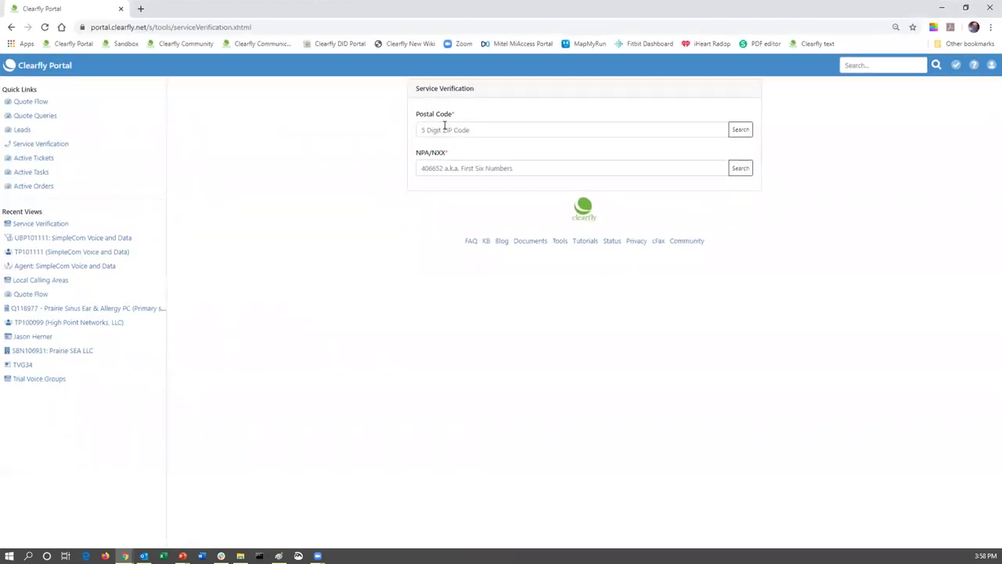
left_click(444, 127)
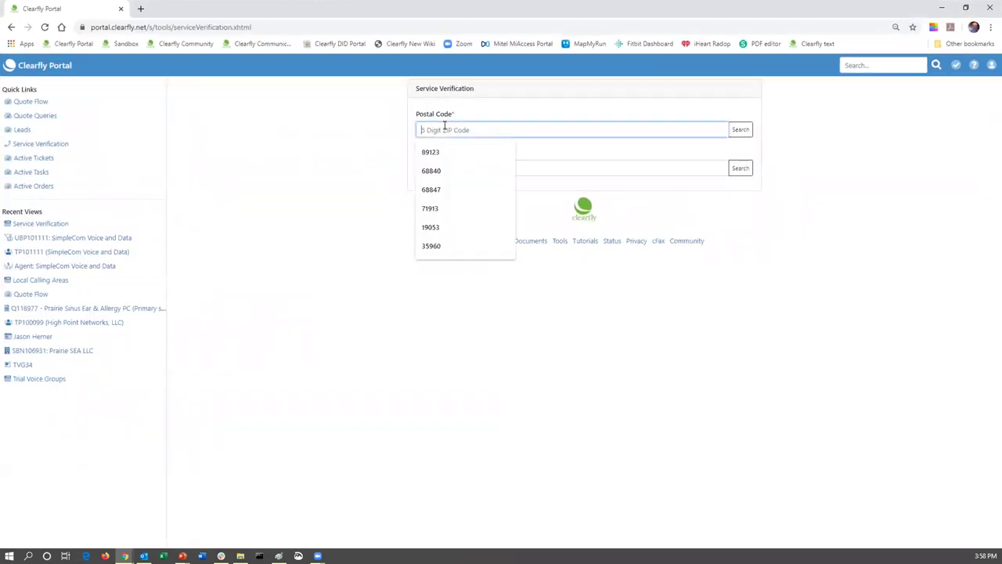
left_click(436, 152)
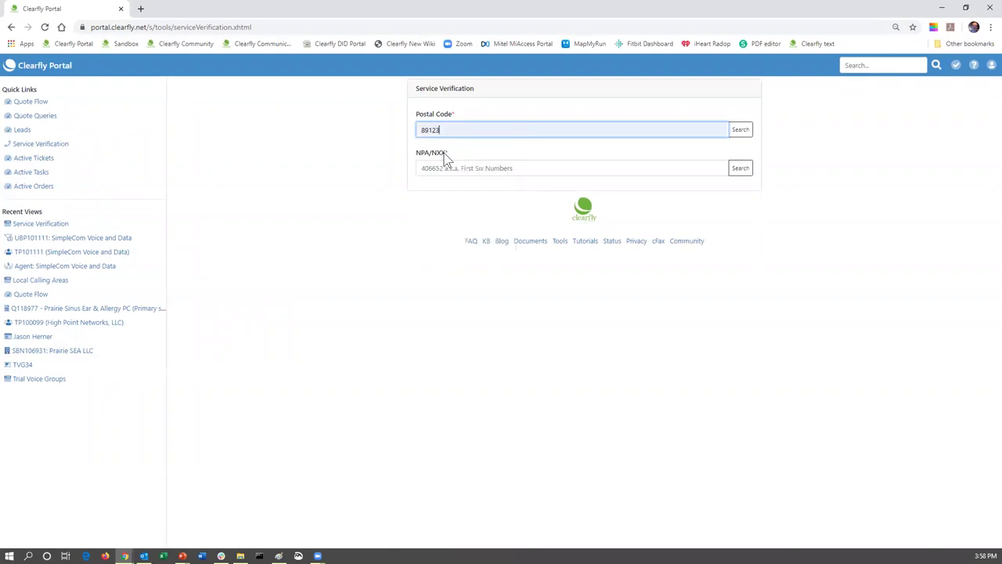
left_click(740, 131)
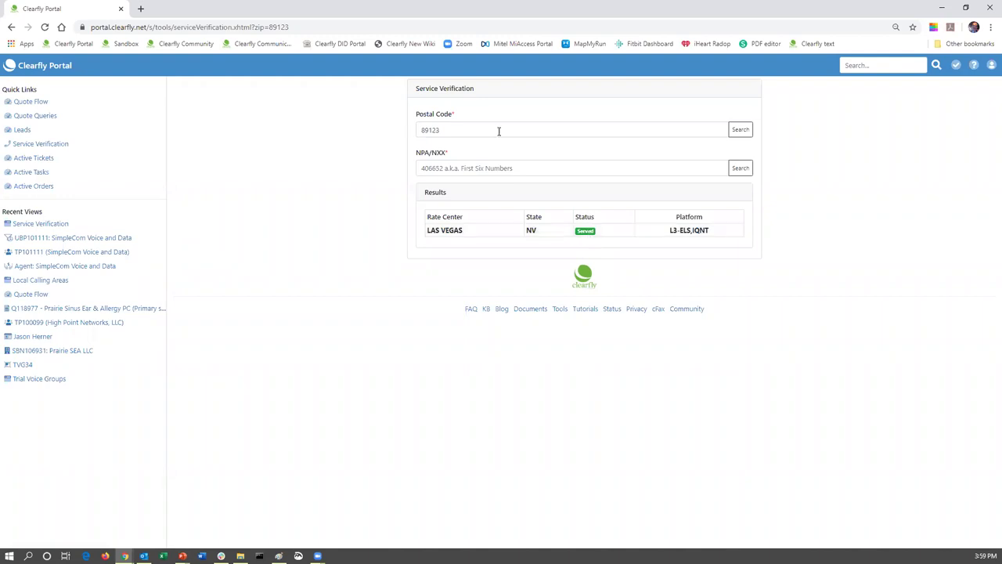
Replace the postal code with 68840 and search, getting GIBBON, NE, Not Supported.
left_click(458, 130)
key("BackSpace")
key("BackSpace")
key("BackSpace")
key("BackSpace")
key("BackSpace")
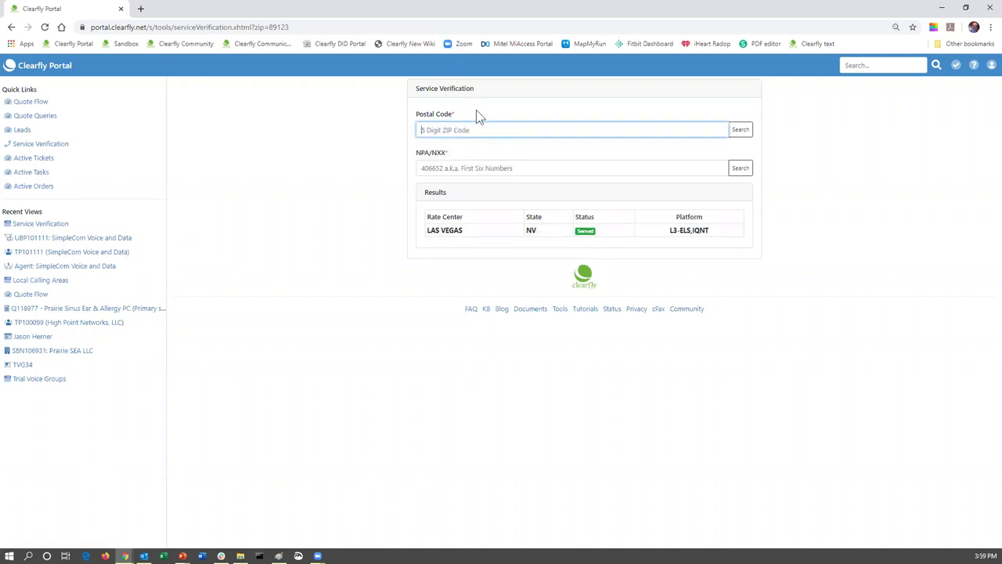
left_click(476, 110)
left_click(468, 130)
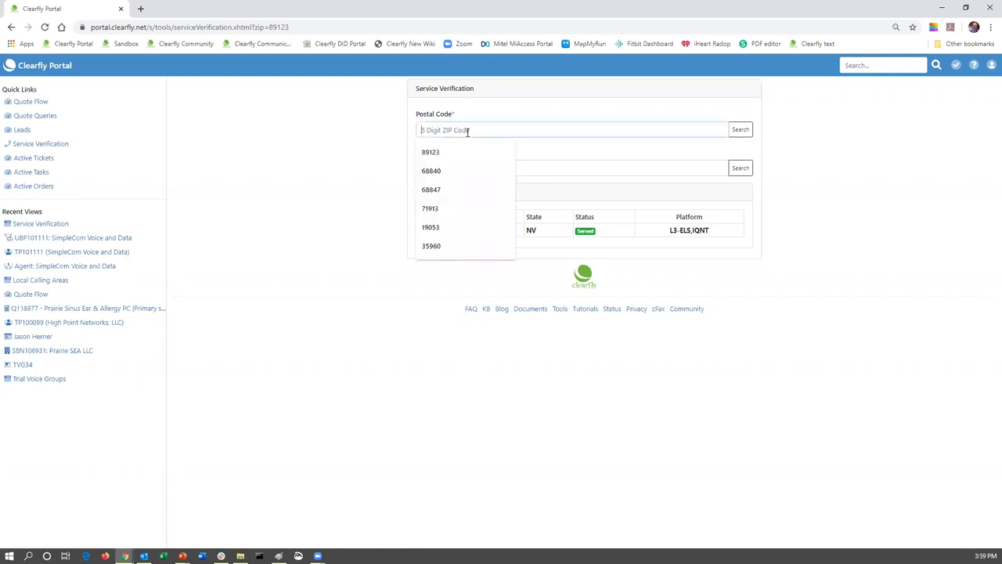
left_click(439, 174)
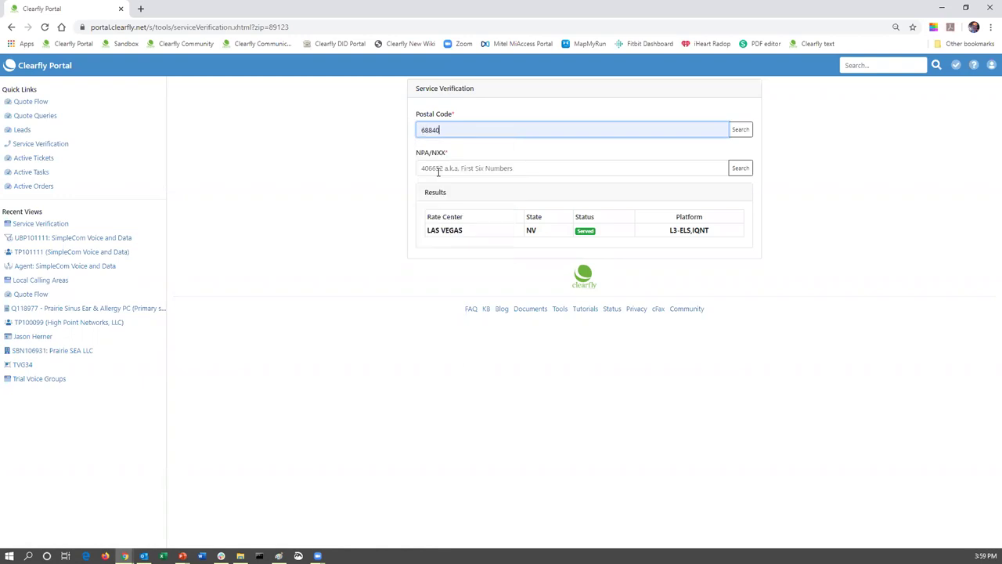
left_click(740, 130)
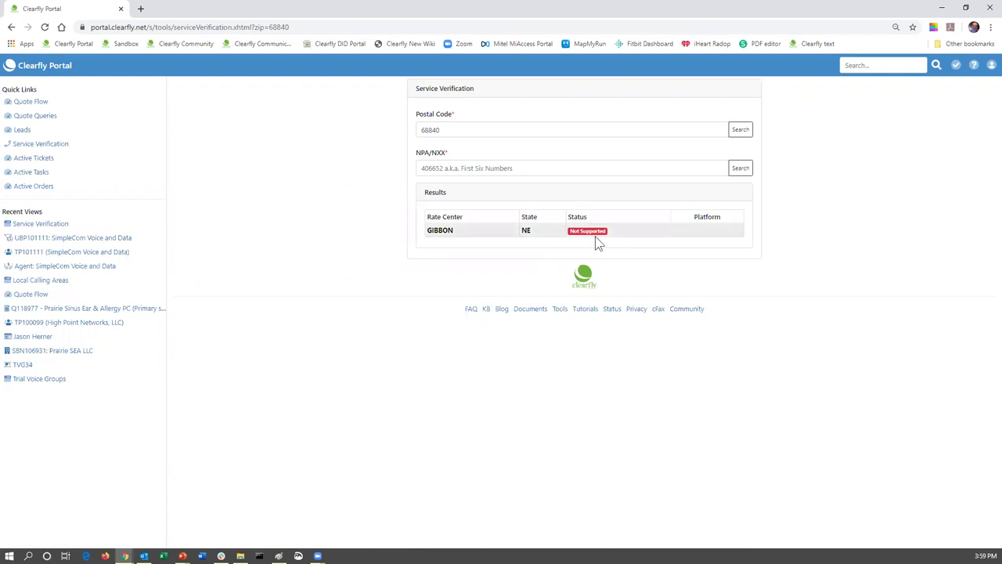
Search NPA/NXX 702523, which resolves to LAS VEGAS, NV, Served on L3-ELS,IQNT.
left_click(461, 170)
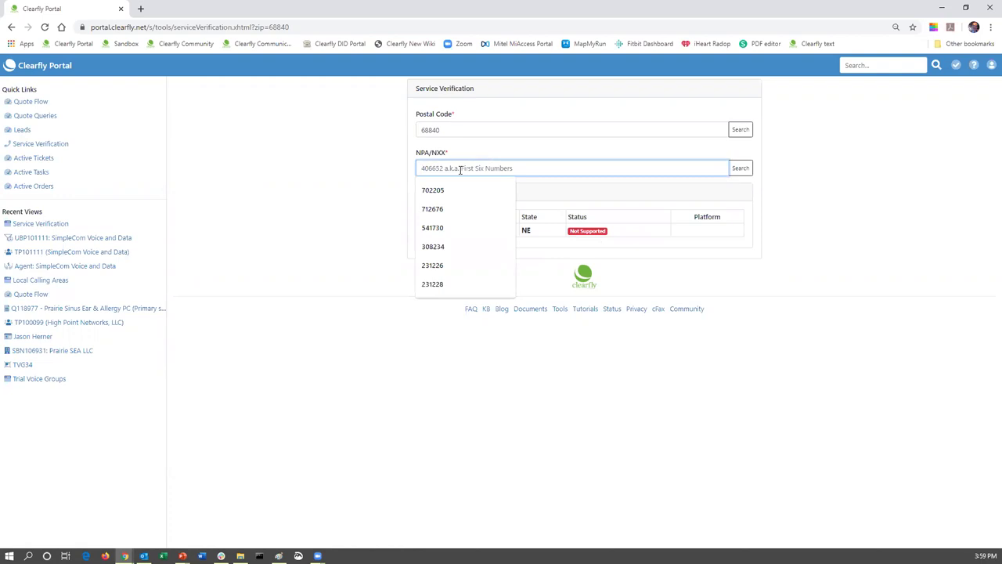
type("702")
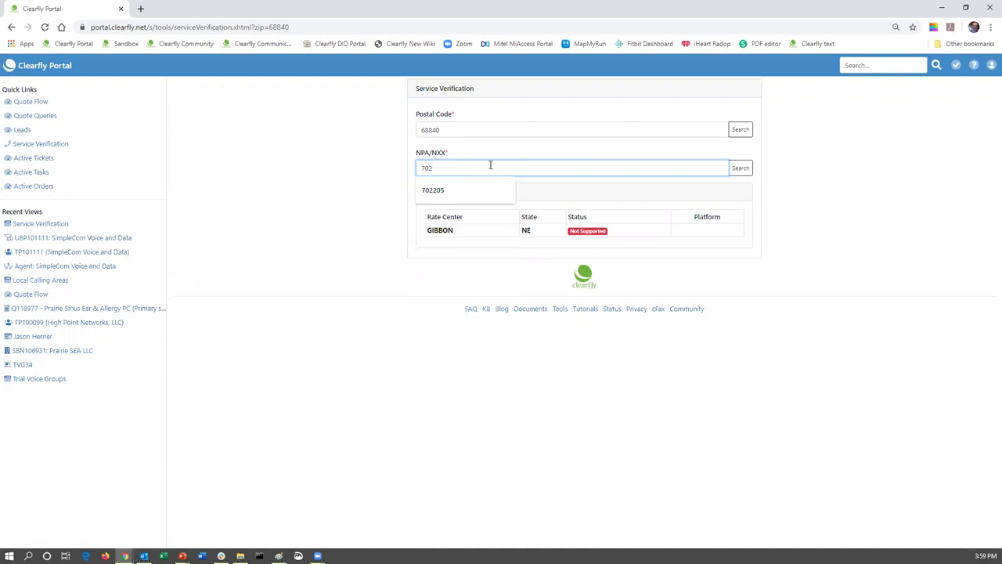
type("523")
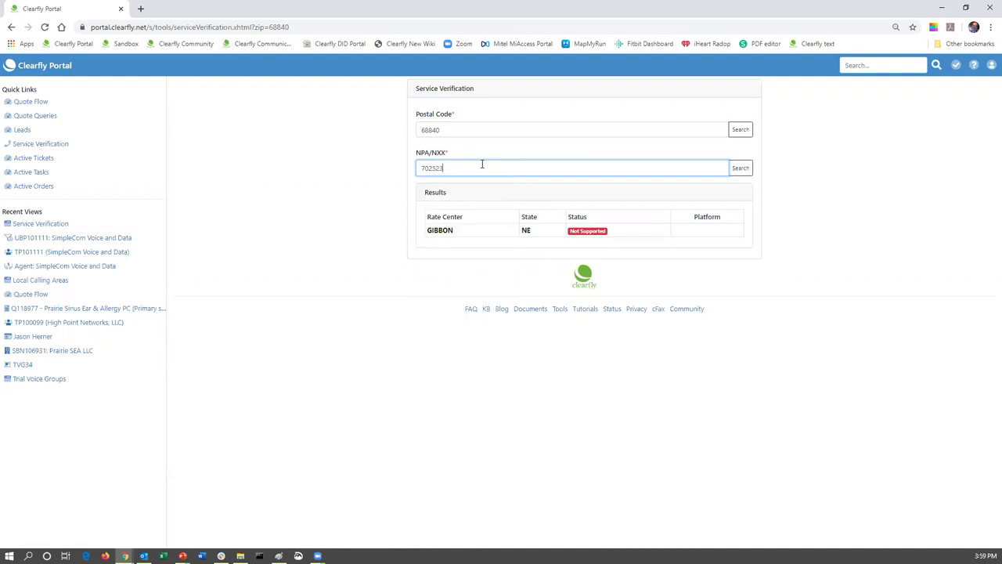
left_click(746, 169)
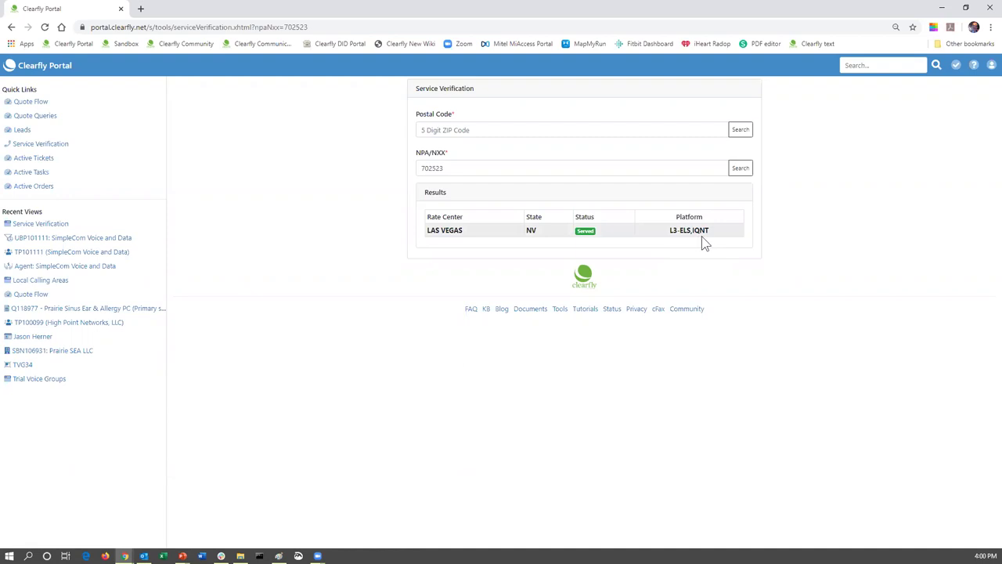
Close the live portal, view the Knowledge Base from the footer, then close its tab.
left_click(121, 9)
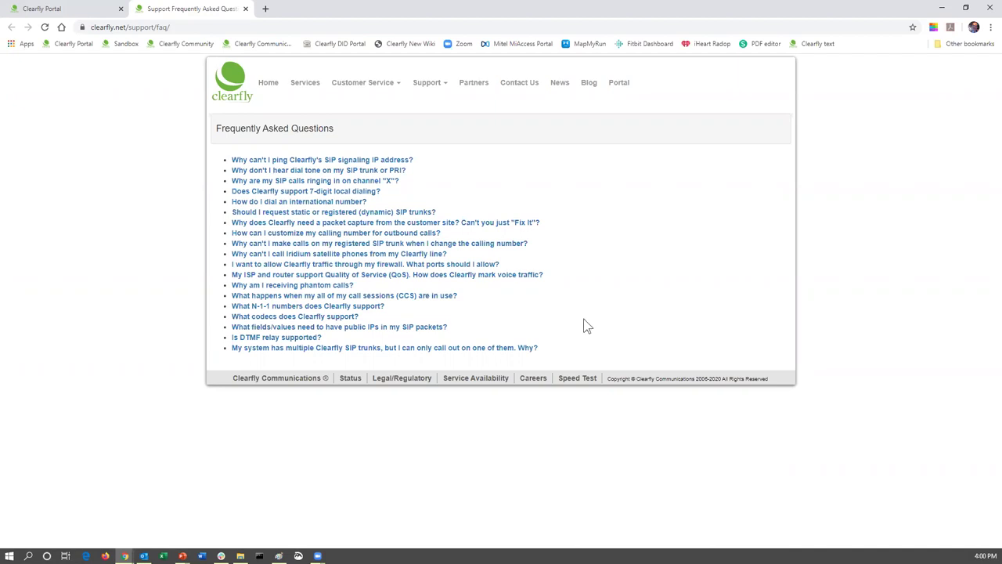
left_click(85, 11)
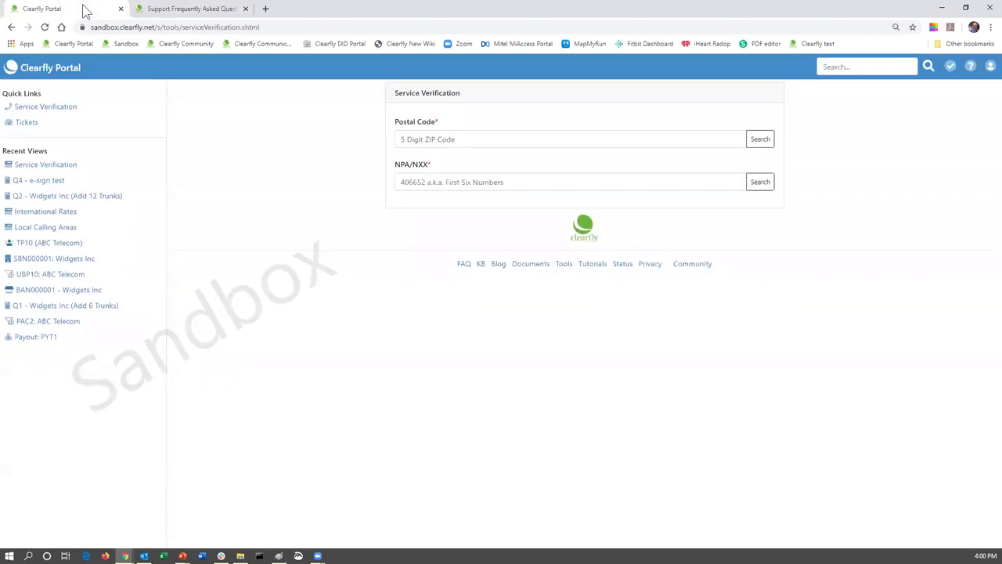
left_click(480, 267)
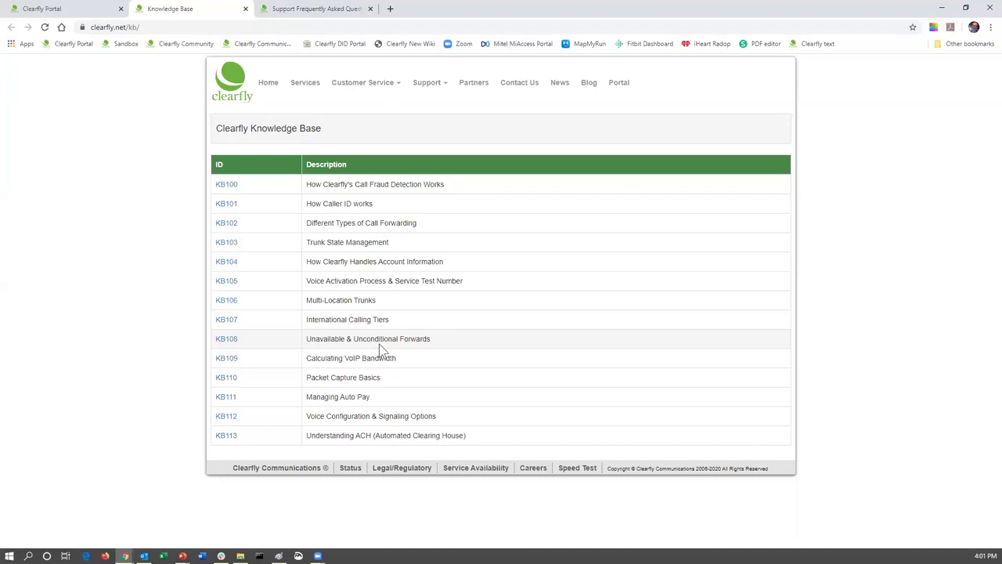
left_click(131, 12)
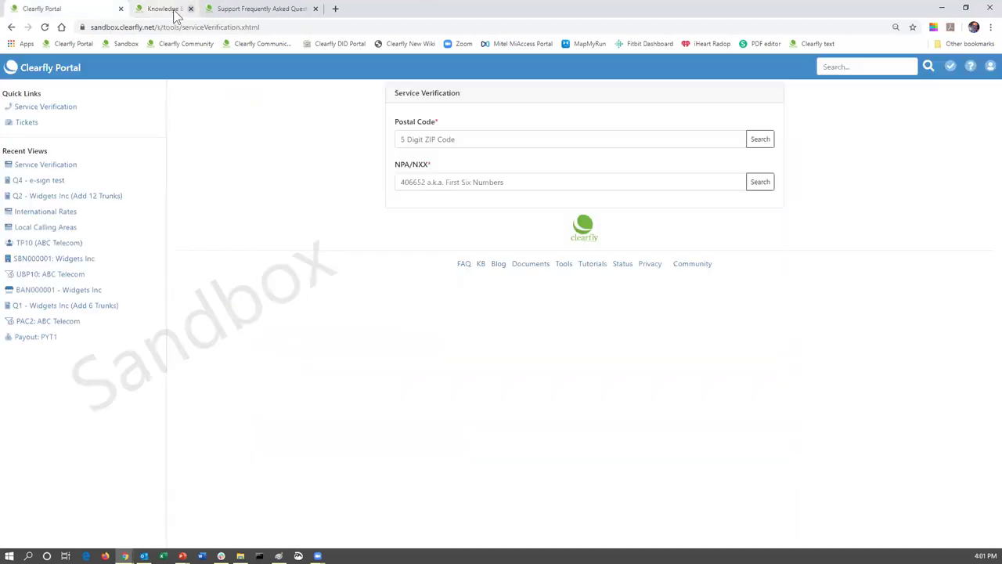
middle_click(135, 13)
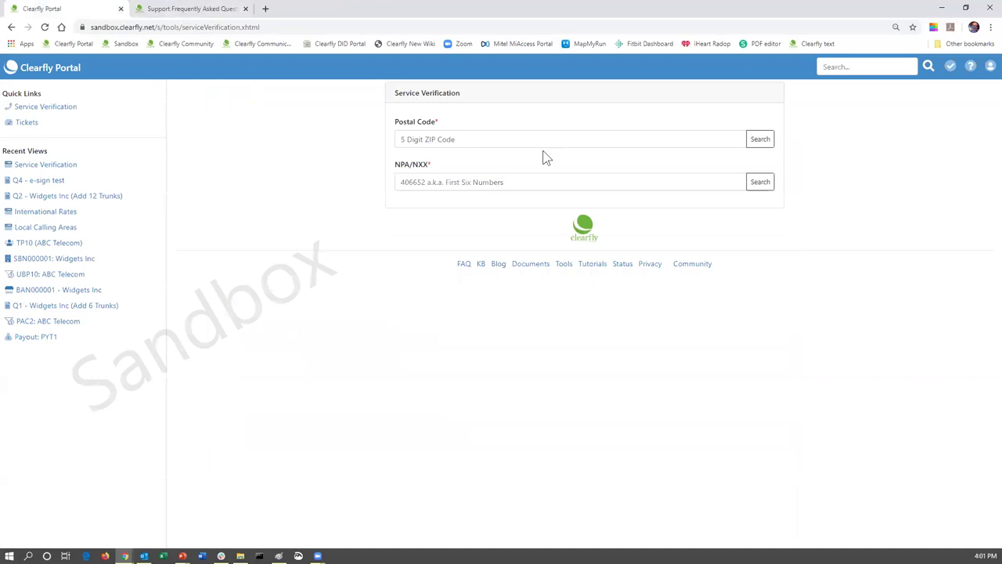
Open the footer Documents page listing Service Schedule version 7.0.
left_click(531, 264)
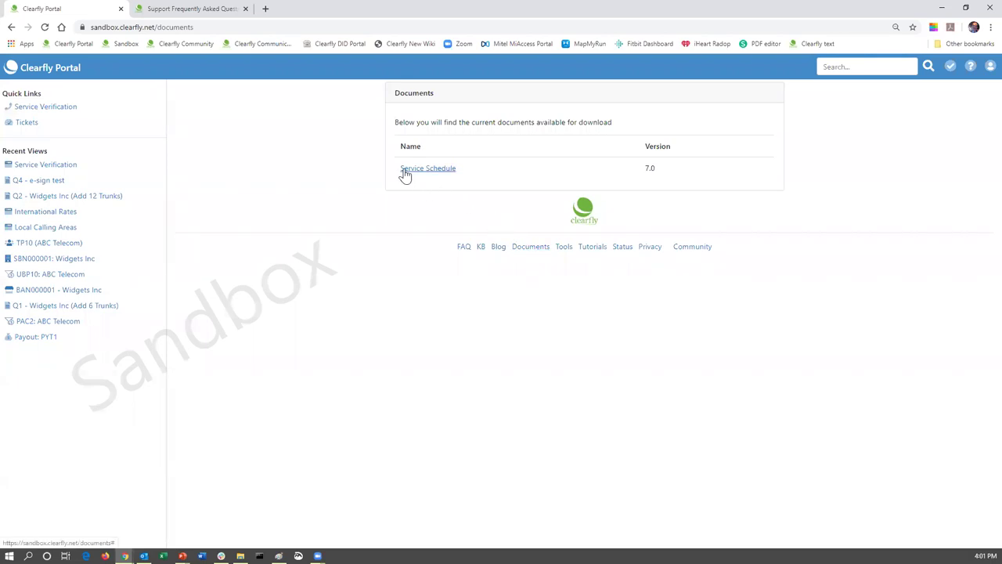
Open the footer Tools page, view Local Calling Area, and return to the Tools list.
left_click(561, 247)
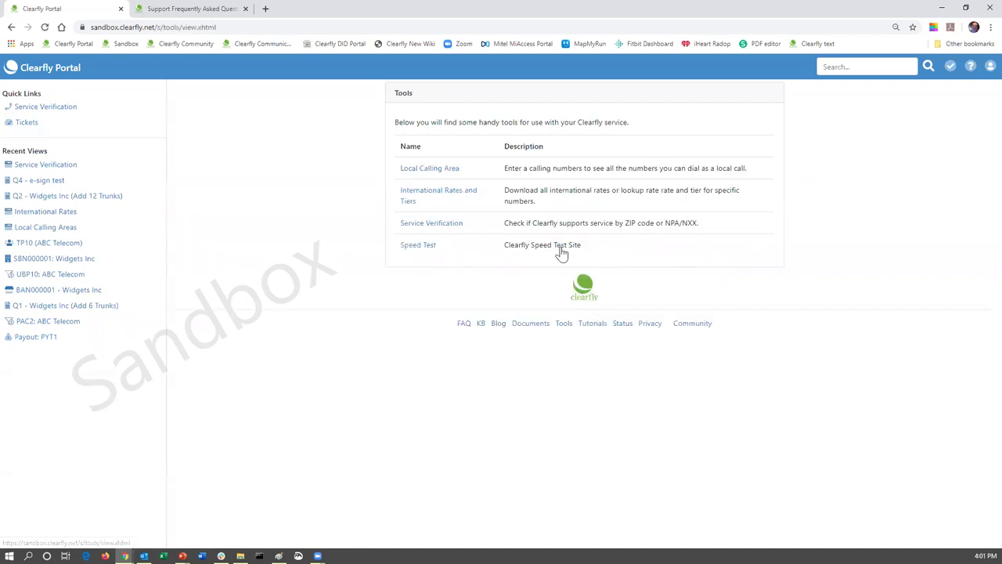
left_click(432, 175)
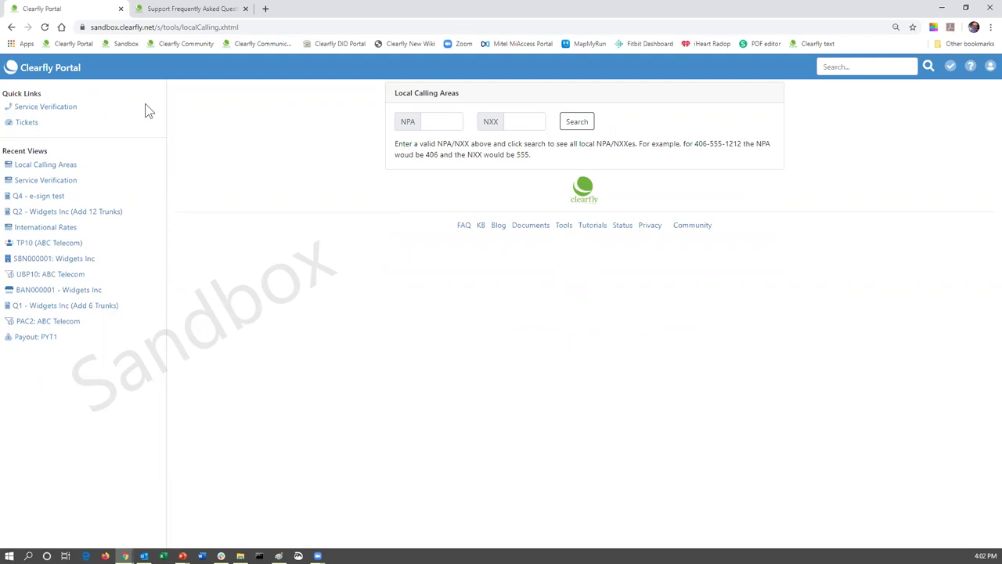
left_click(562, 228)
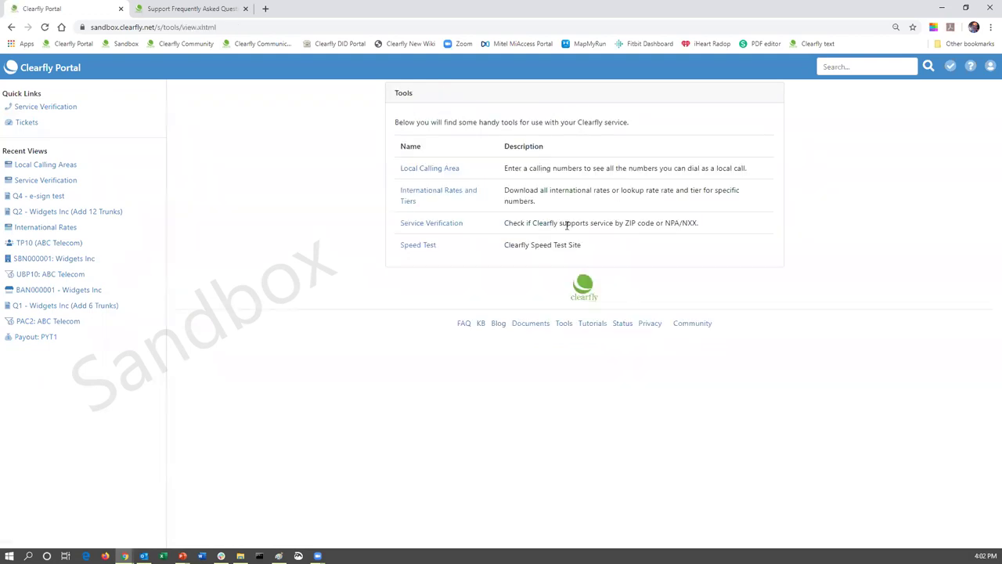
Open 'International Rates and Tiers' from the Tools table.
left_click(443, 195)
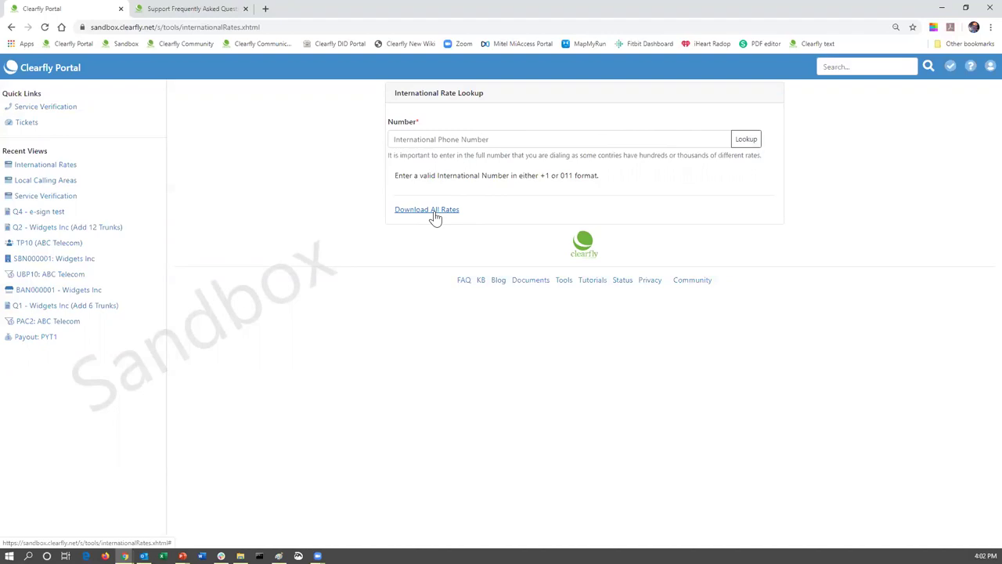
Go back to the Tools page via the footer Tools link.
left_click(564, 281)
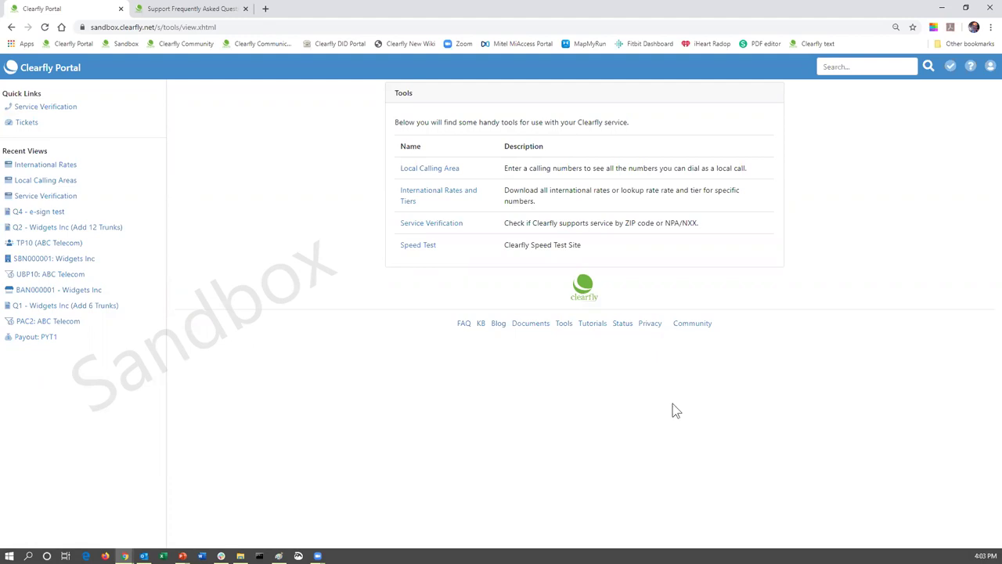
Open the status page and scroll through Past Incidents, confirming All Systems Operational.
left_click(594, 327)
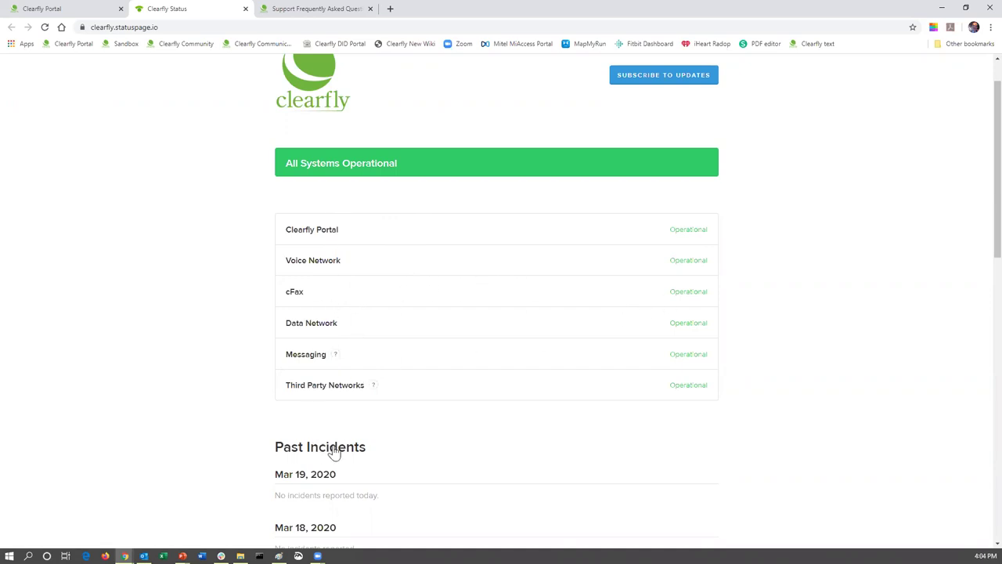
scroll(263, 423, "down", 3)
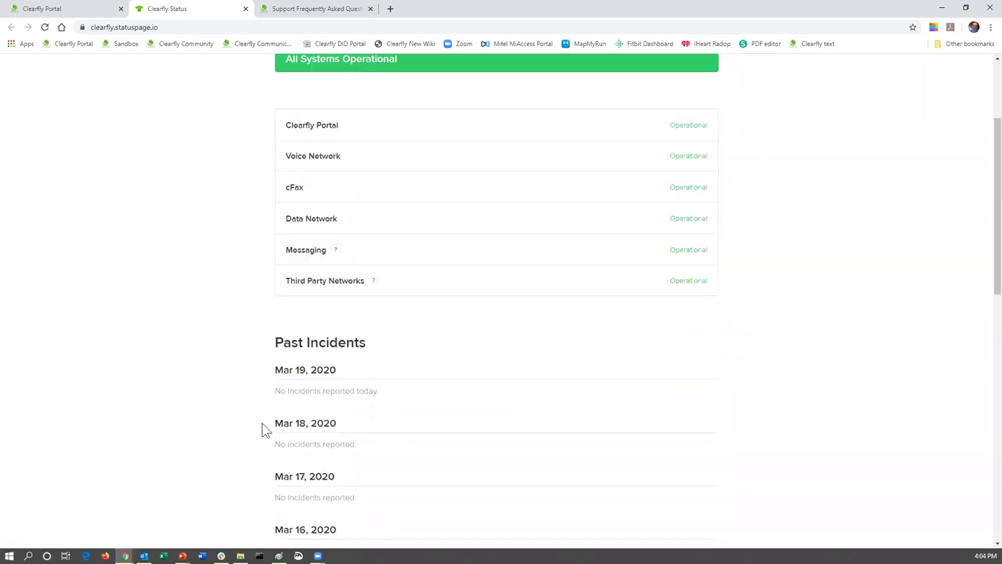
scroll(260, 423, "down", 1)
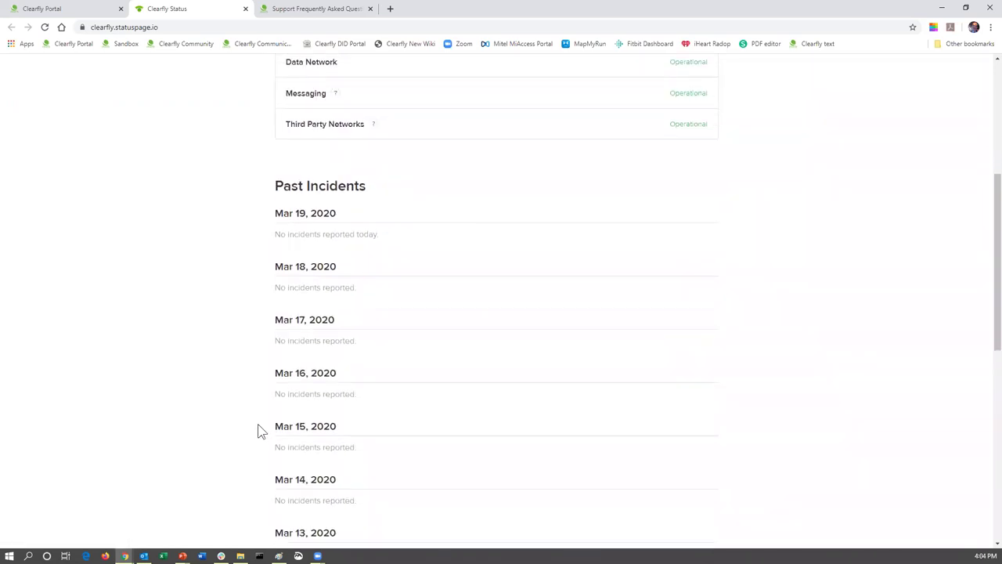
scroll(257, 429, "up", 4)
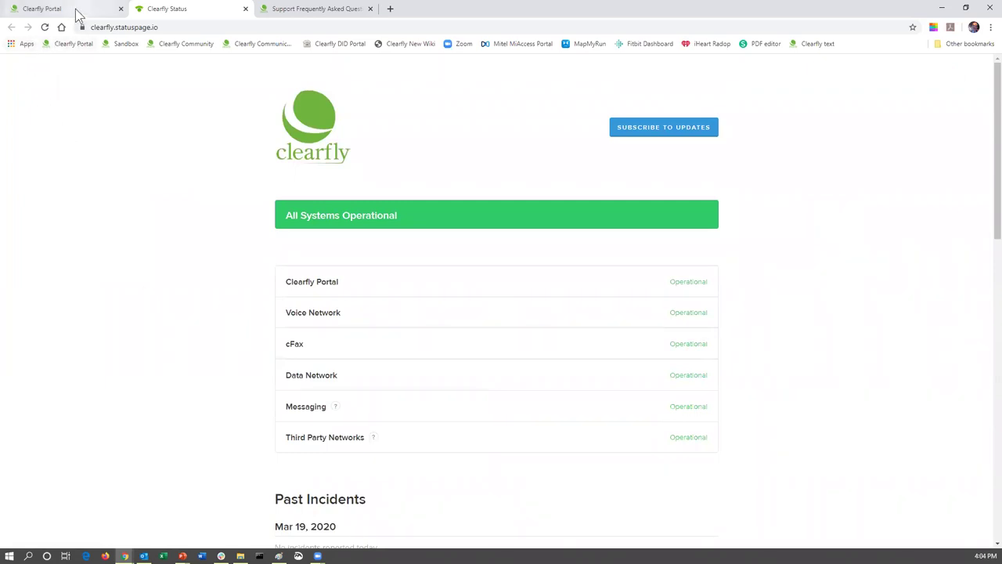
Bring up Clearfly Community's Latest topics list, headed by 'Registration outage notification' (5 replies, 47 views).
left_click(101, 15)
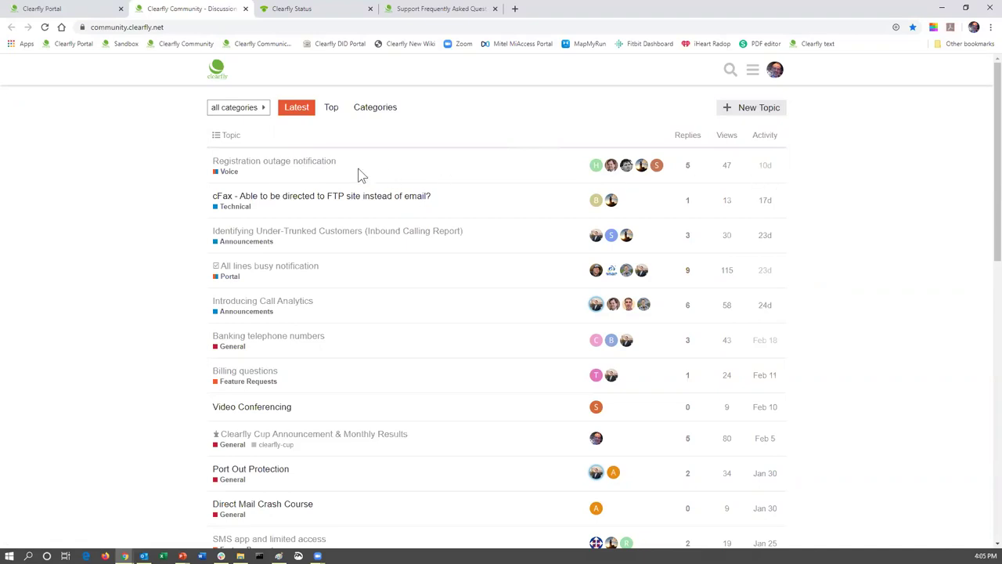
scroll(364, 172, "down", 1)
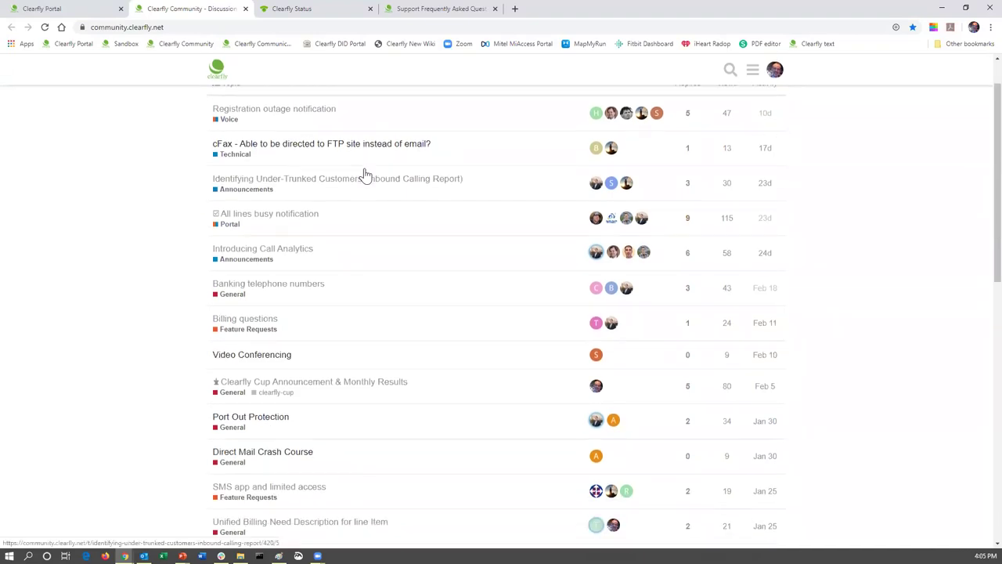
scroll(365, 172, "up", 1)
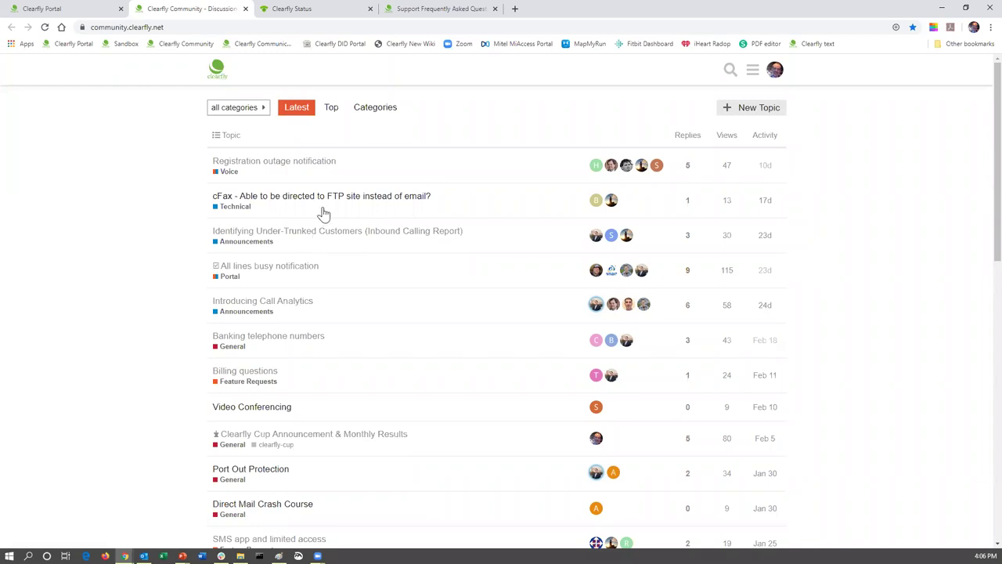
Return from the Portal tab to the ABC Telecom home dashboard via the Clearfly Portal logo.
left_click(75, 14)
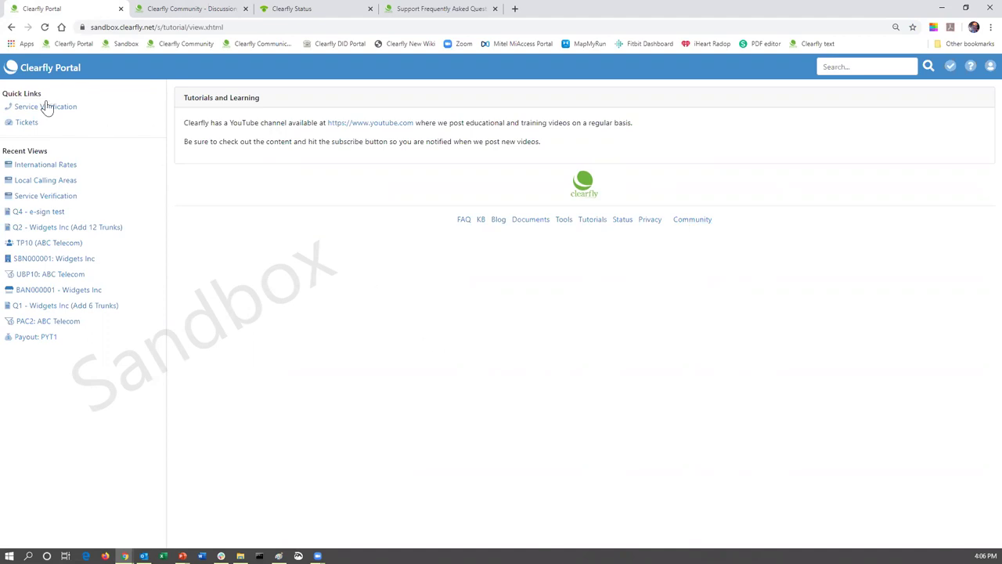
left_click(47, 70)
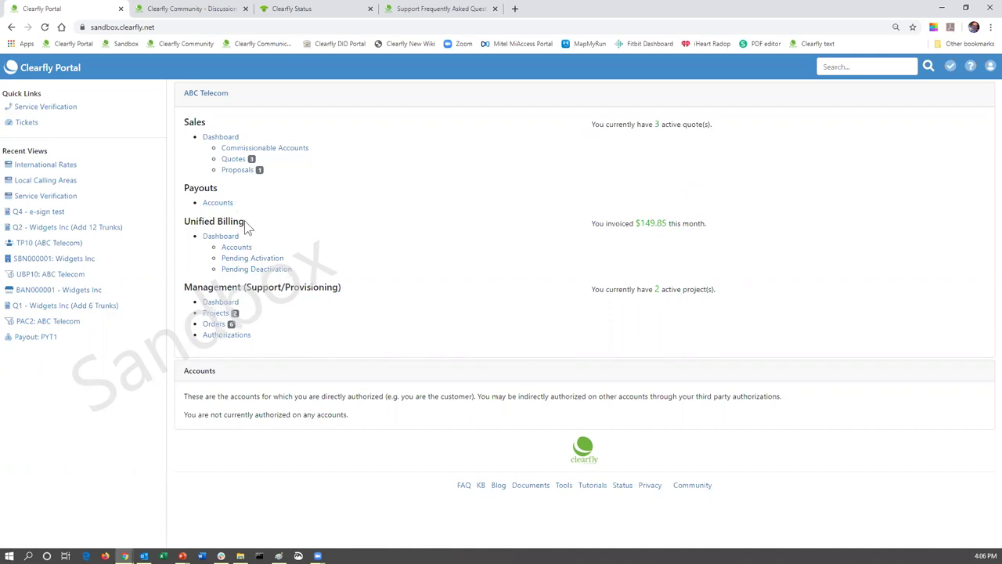
Minimise the browser to reveal slide 2, 'Clearfly Portal Training – Sales Dashboard'.
left_click(946, 9)
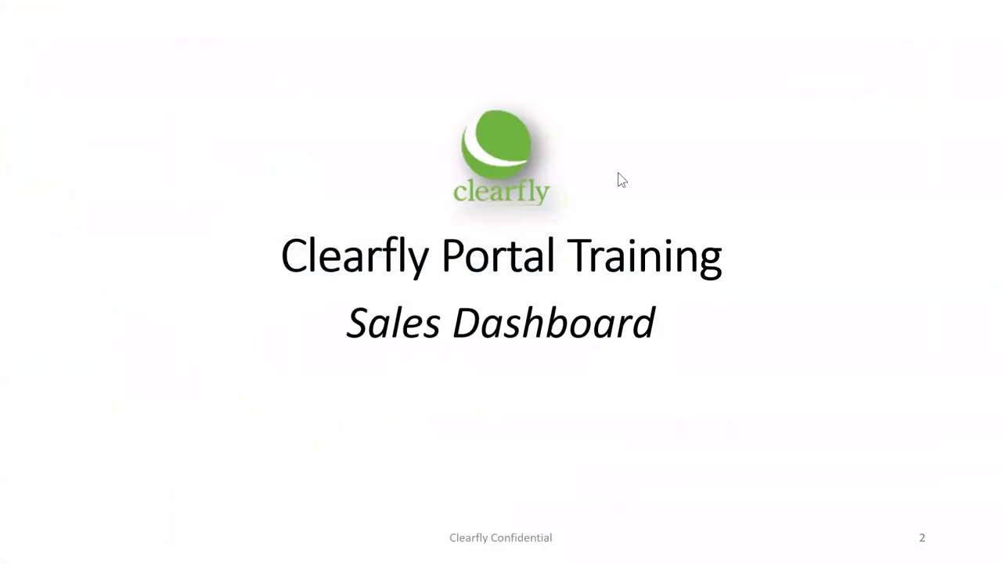